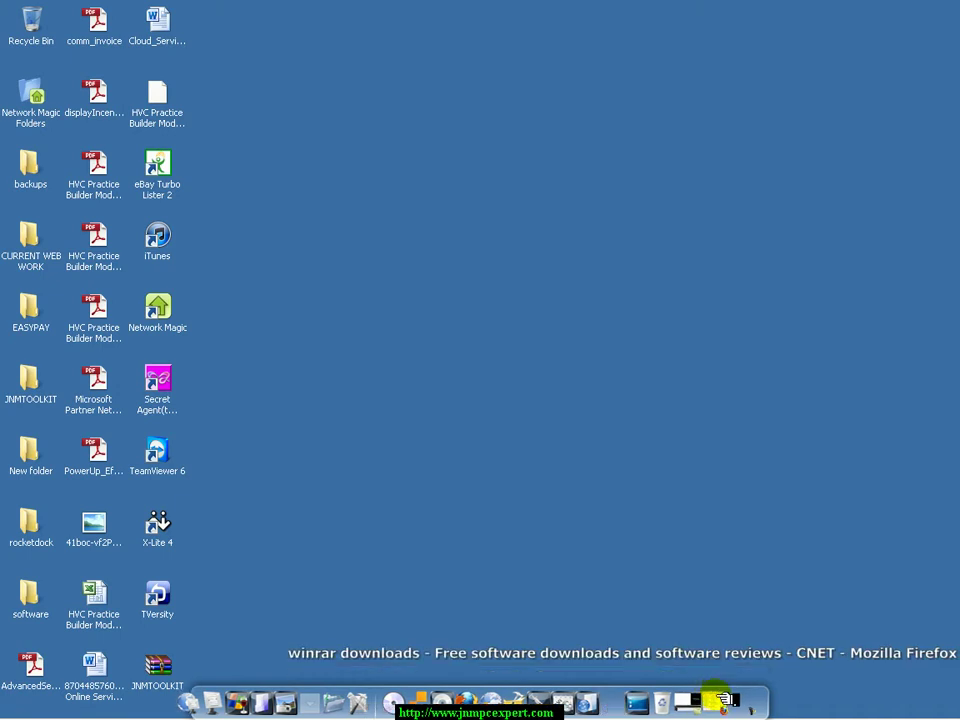
# Step: In a new Firefox tab, open JNM PC Expert's Resources > Software page and scroll to JNM TOOLBOX
pyautogui.click(722, 695)
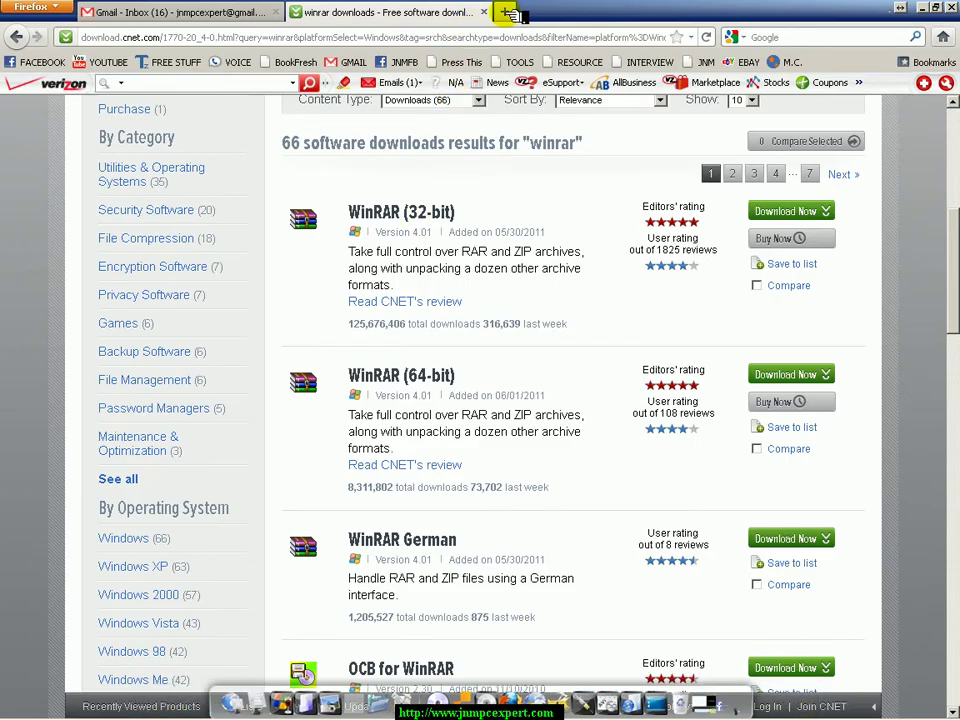
pyautogui.click(512, 13)
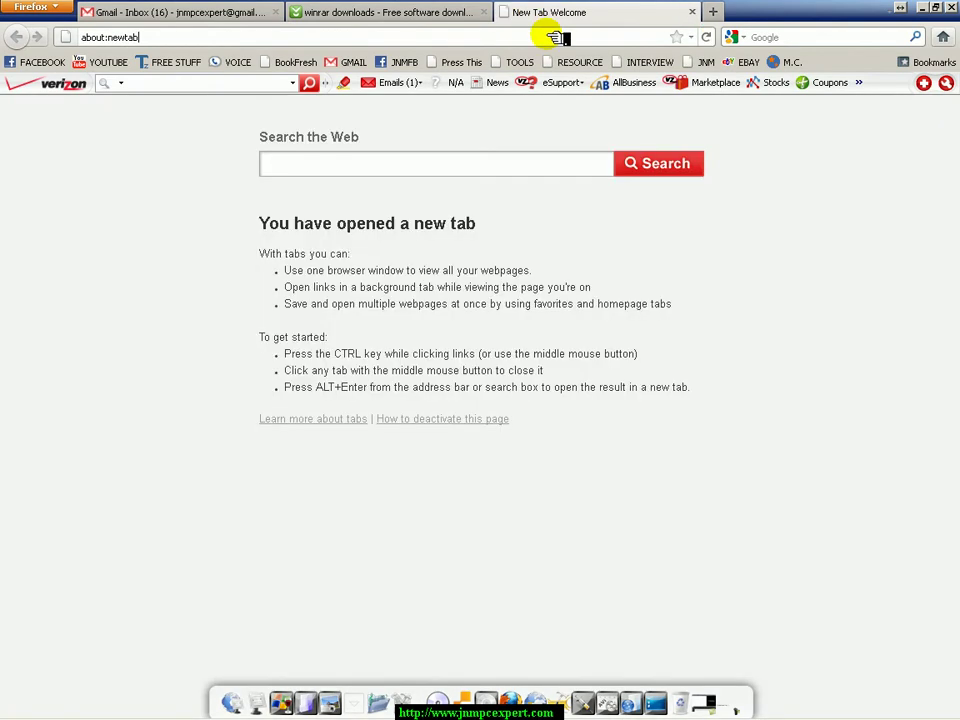
pyautogui.click(706, 62)
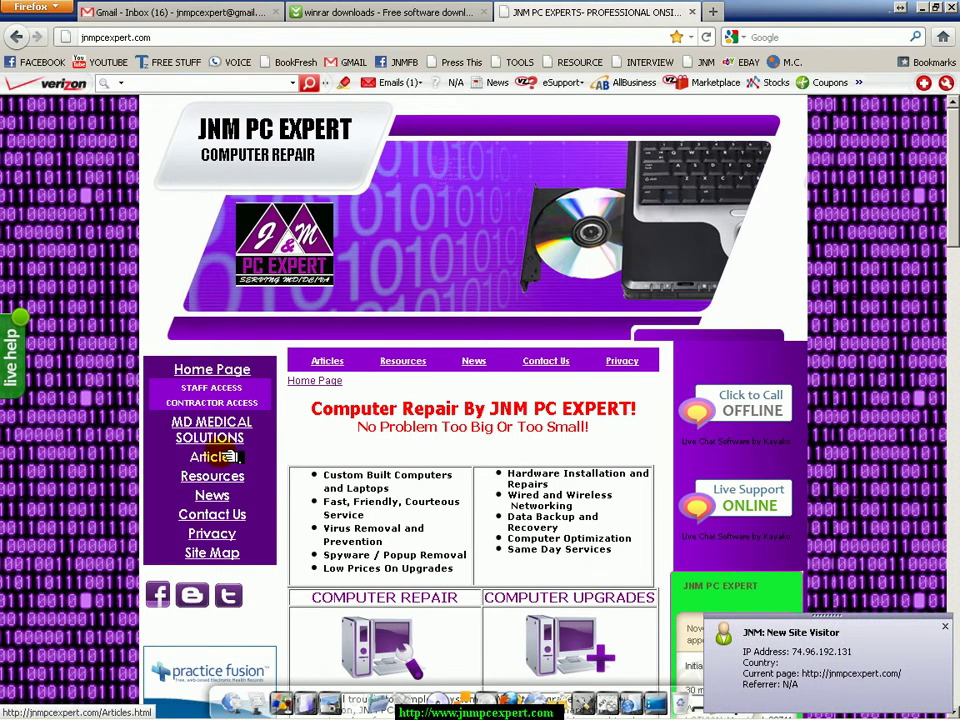
pyautogui.click(222, 480)
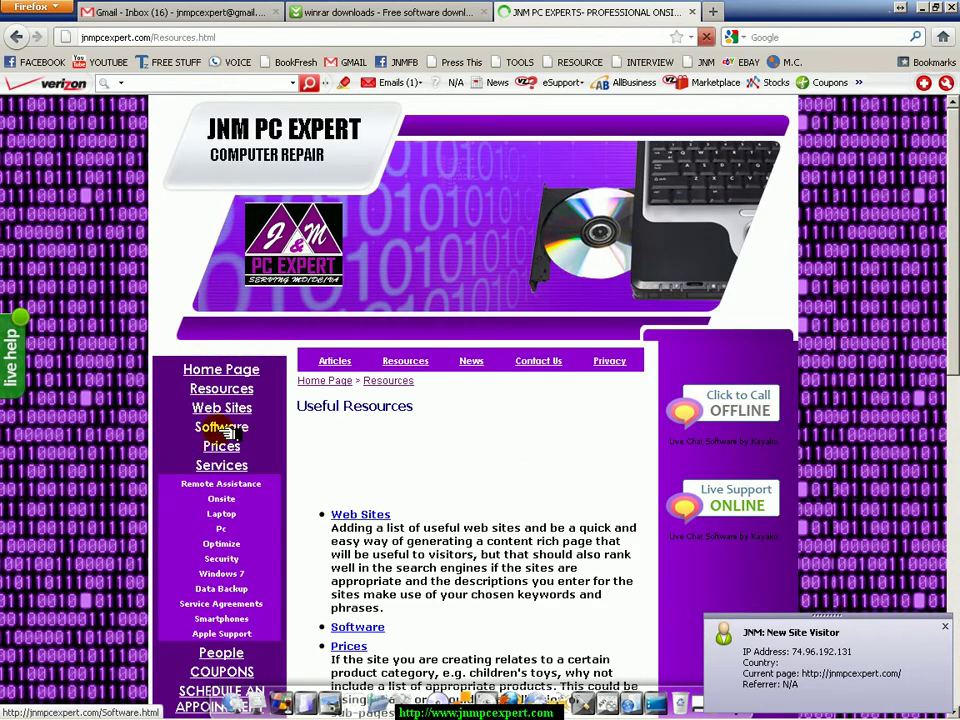
pyautogui.click(228, 430)
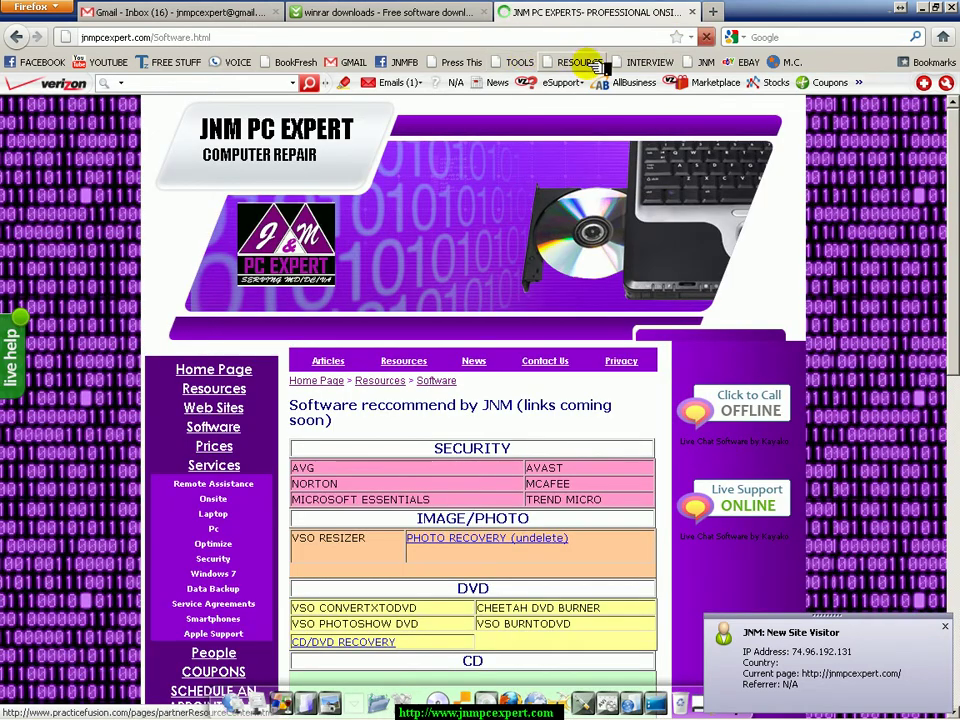
pyautogui.scroll(-10, 465, 335)
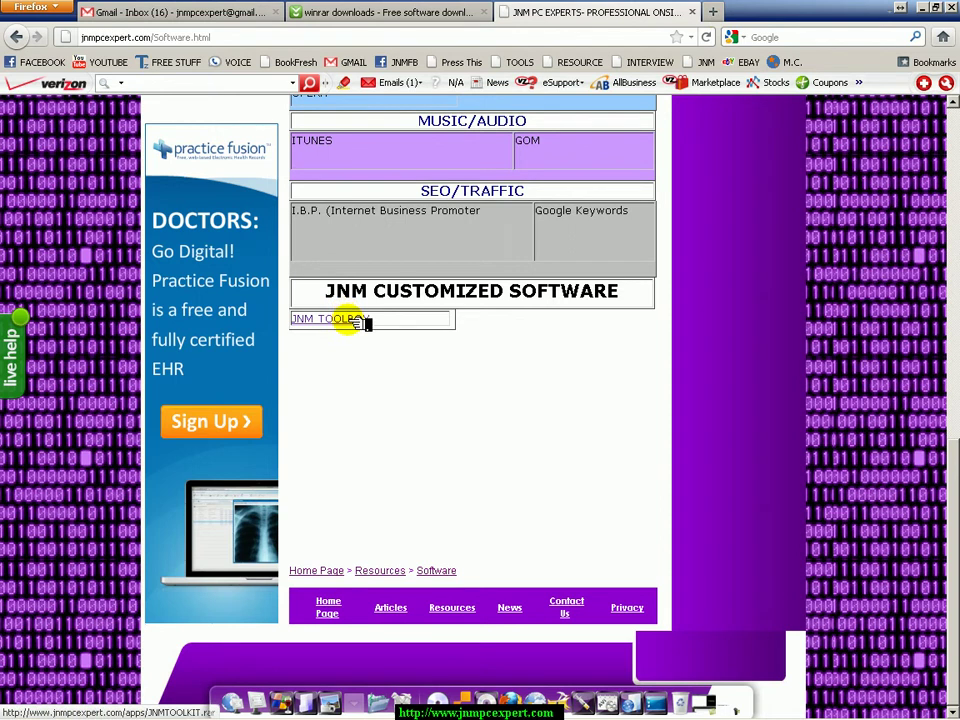
# Step: Close the CNET WinRAR tab and save JNMTOOLKIT.rar from the JNM TOOLBOX link
pyautogui.click(432, 13)
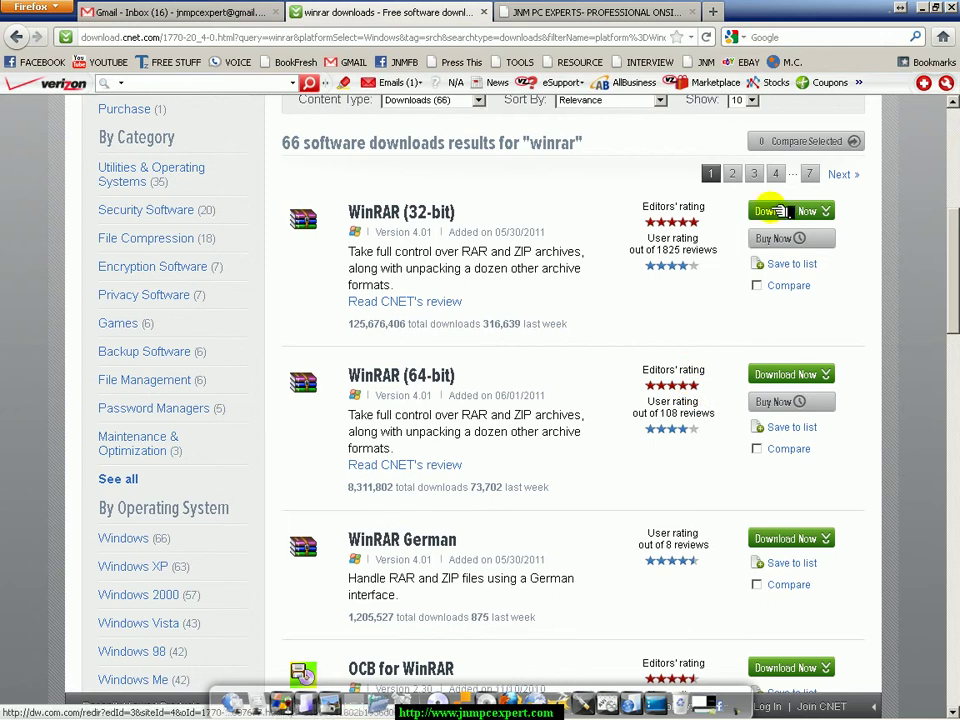
pyautogui.click(484, 12)
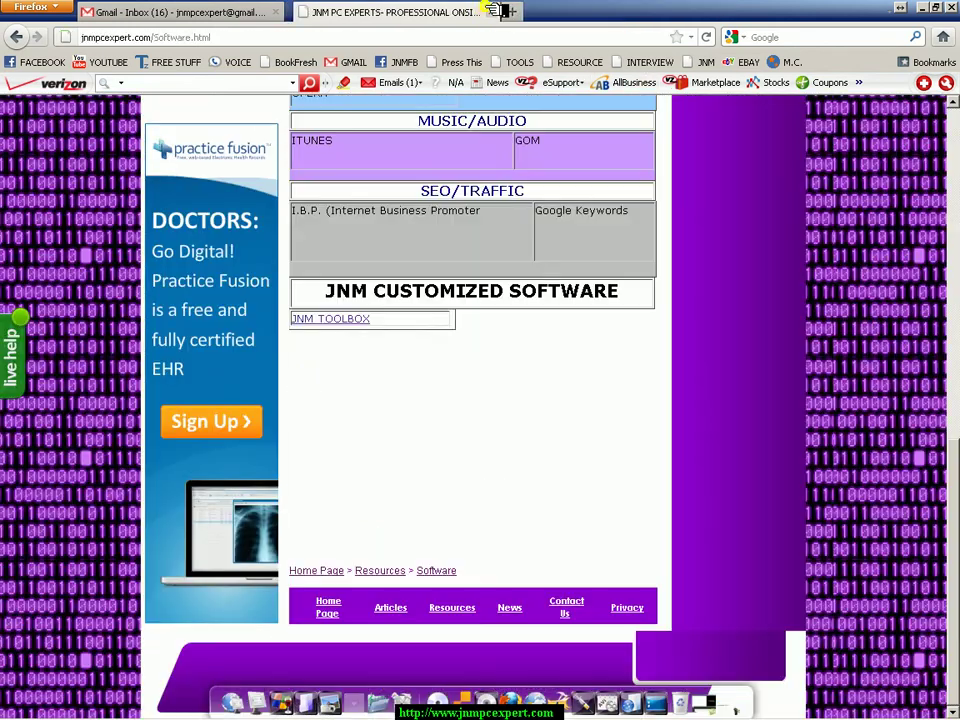
pyautogui.click(347, 320)
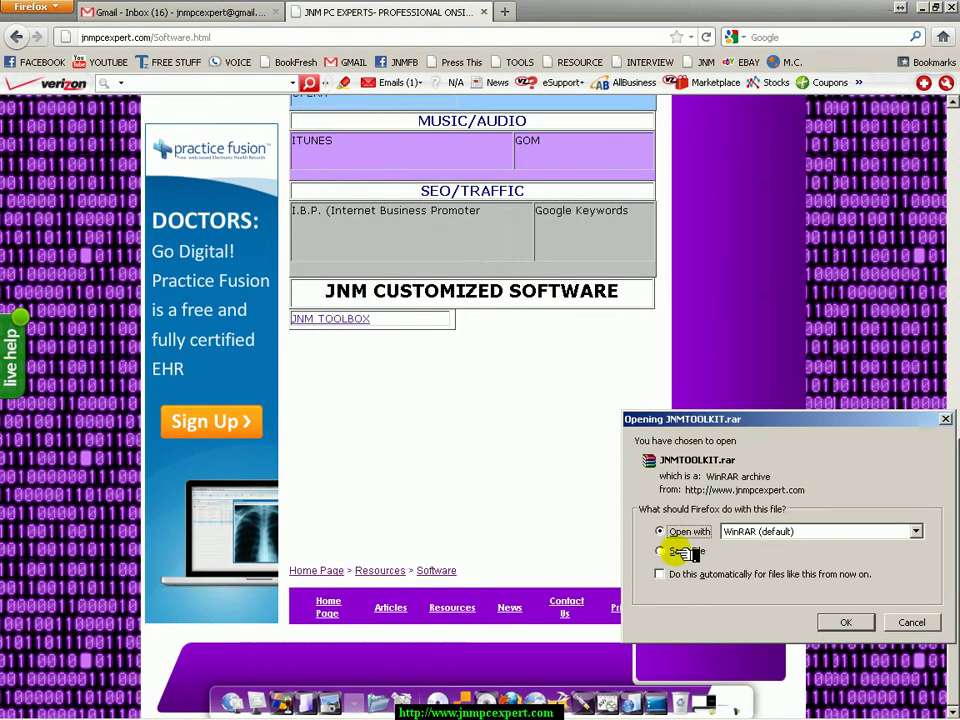
pyautogui.click(661, 551)
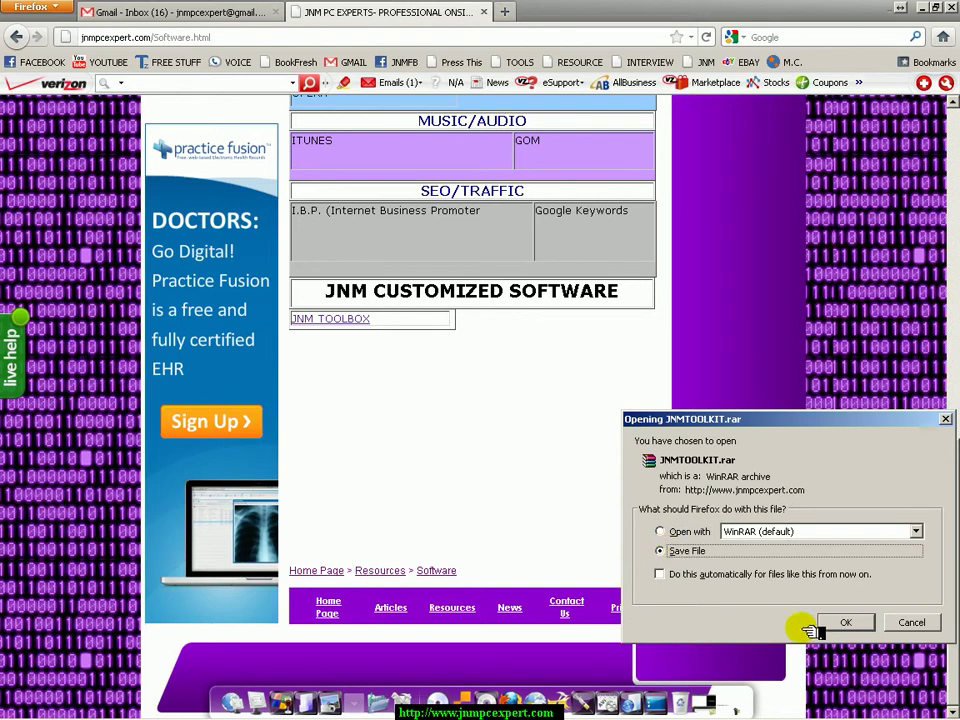
pyautogui.click(847, 624)
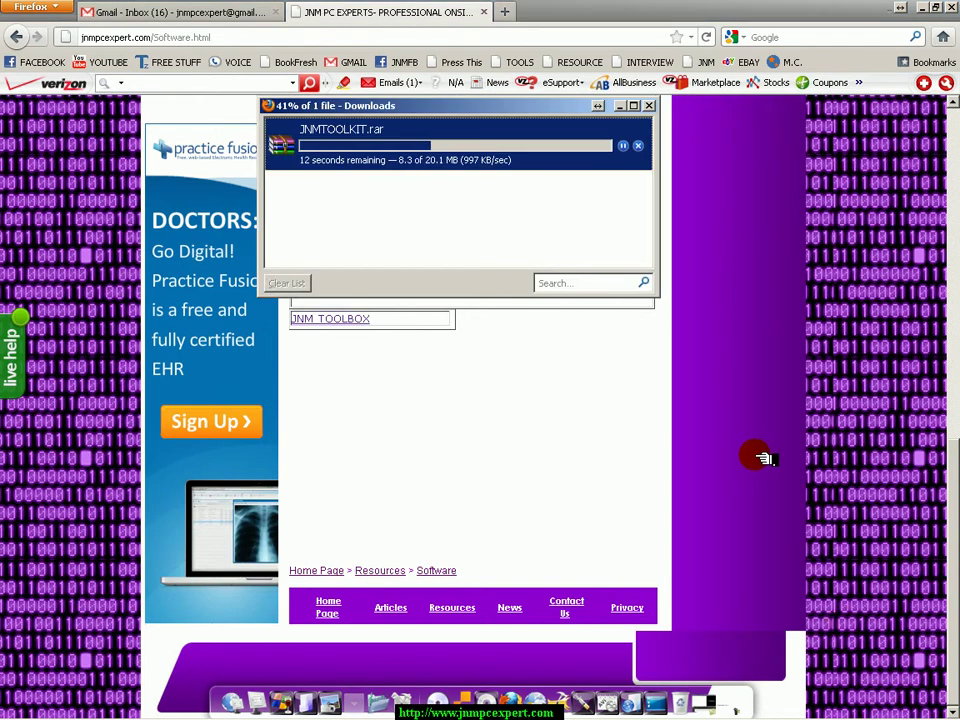
# Step: Minimize Firefox and create a new folder on the desktop named jnmtu
pyautogui.click(932, 9)
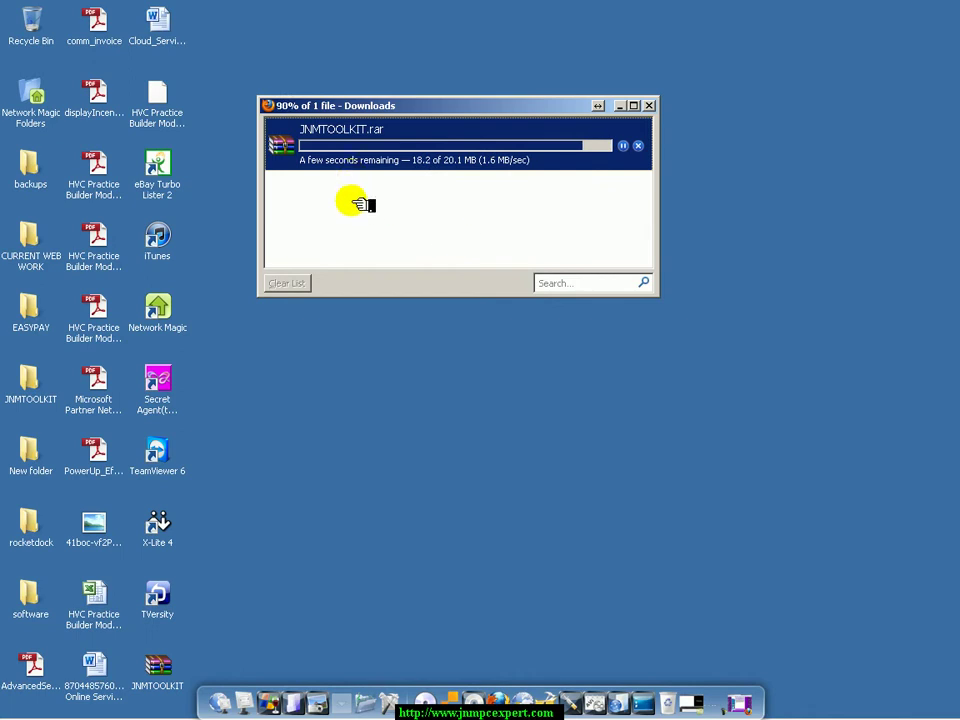
pyautogui.click(322, 371)
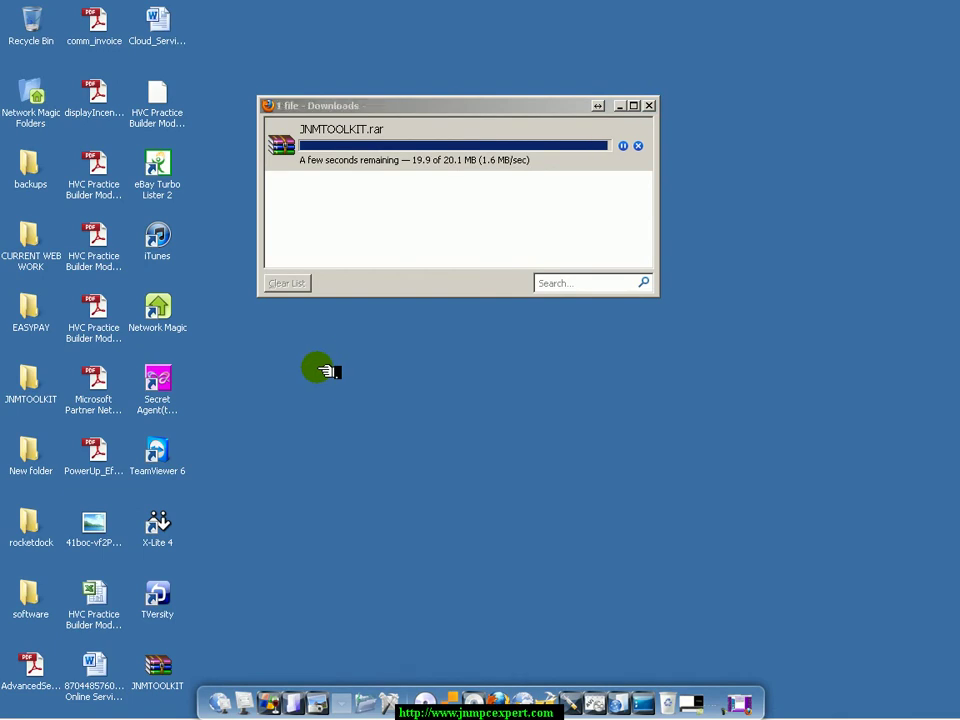
pyautogui.rightClick(322, 371)
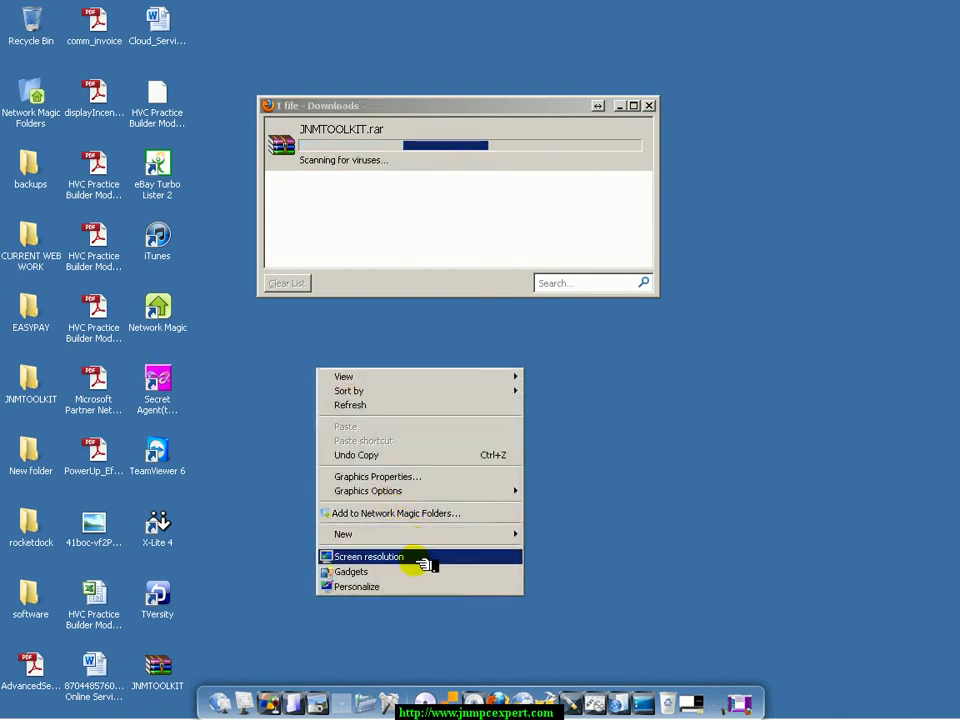
pyautogui.moveTo(505, 535)
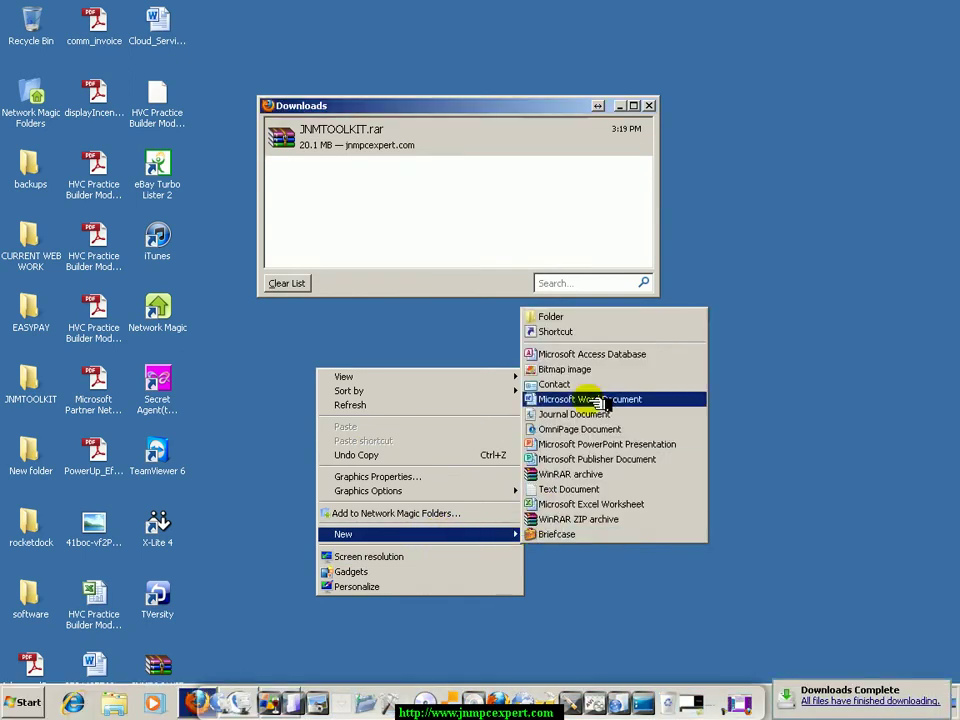
pyautogui.click(555, 317)
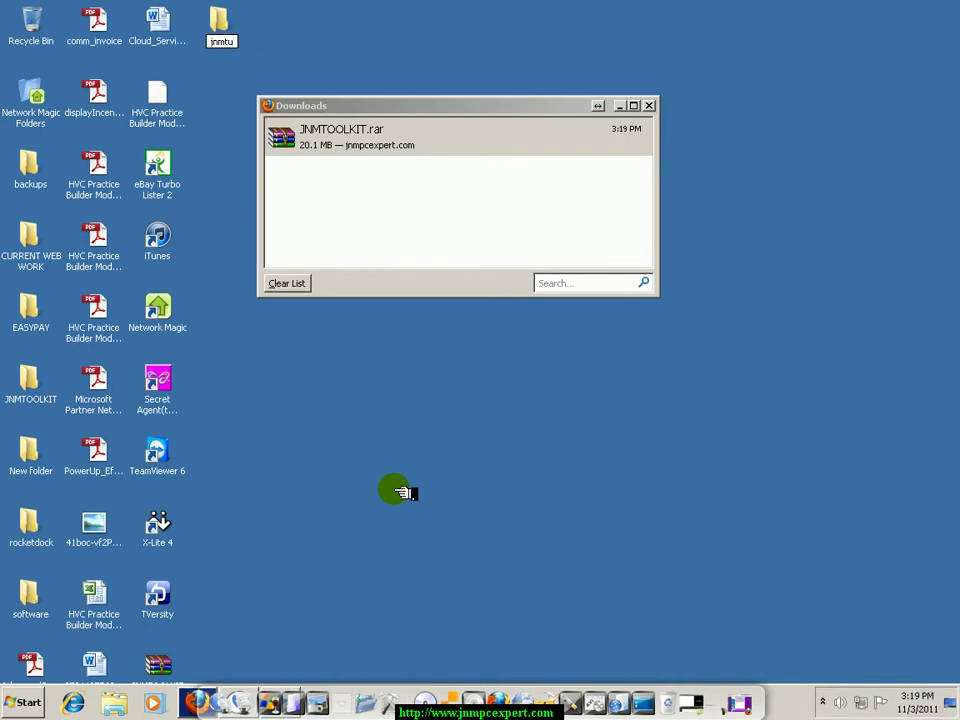
# Step: Finish naming the jnmtu folder and open it in Explorer on the left
pyautogui.moveTo(349, 105); pyautogui.dragTo(670, 40)
pyautogui.doubleClick(224, 24)
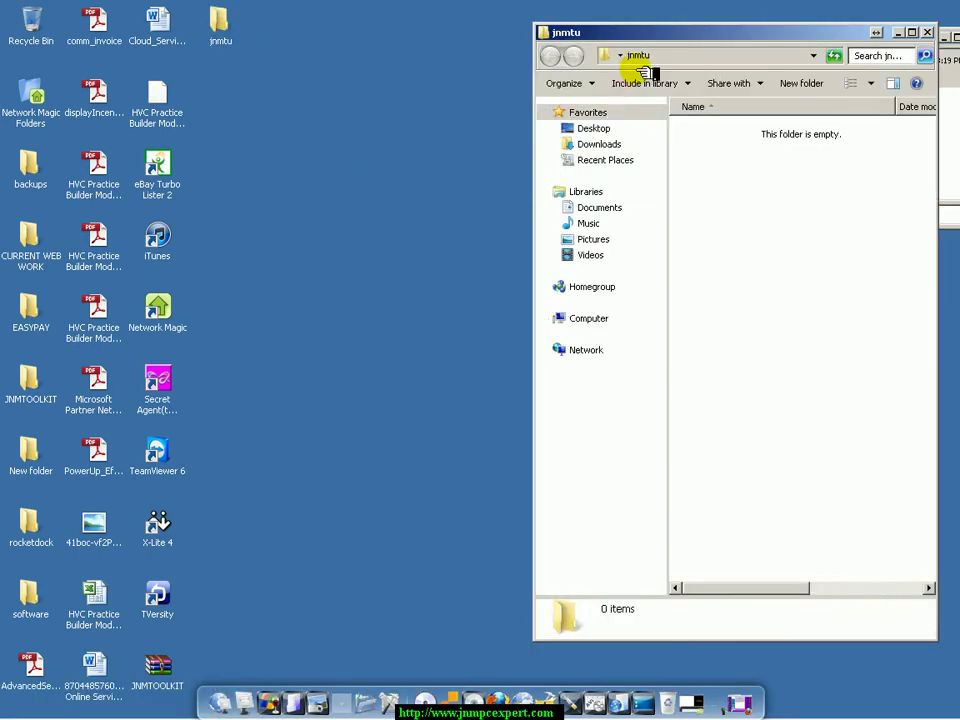
pyautogui.moveTo(632, 32); pyautogui.dragTo(136, 23)
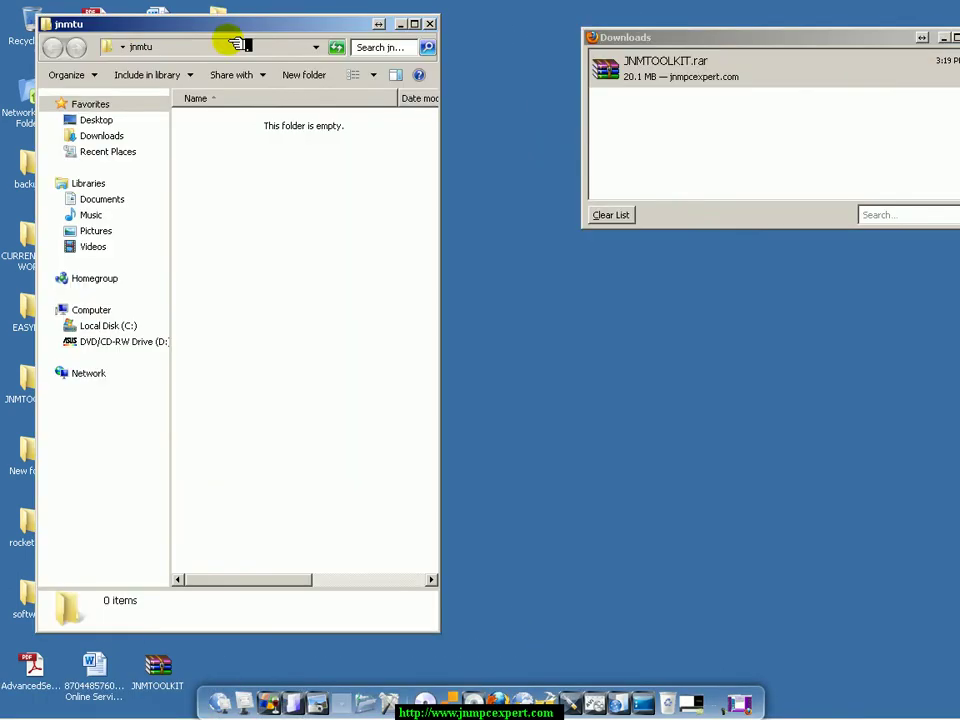
# Step: Open JNMTOOLKIT.rar in WinRAR and drag all JNMTOOLKIT folder contents into jnmtu
pyautogui.click(668, 72)
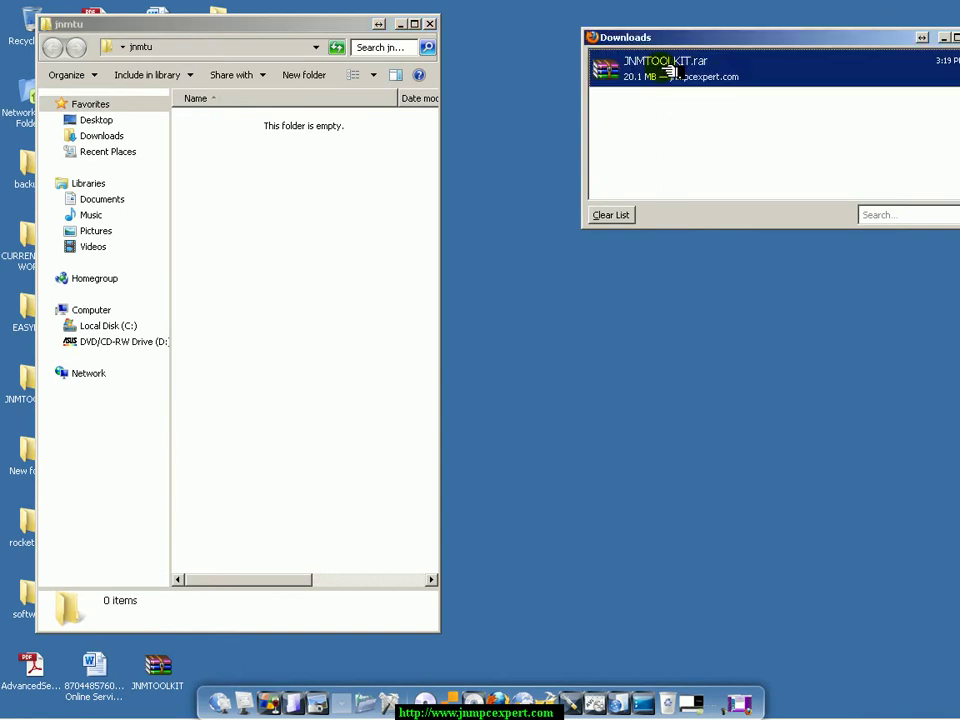
pyautogui.moveTo(670, 72); pyautogui.dragTo(672, 153)
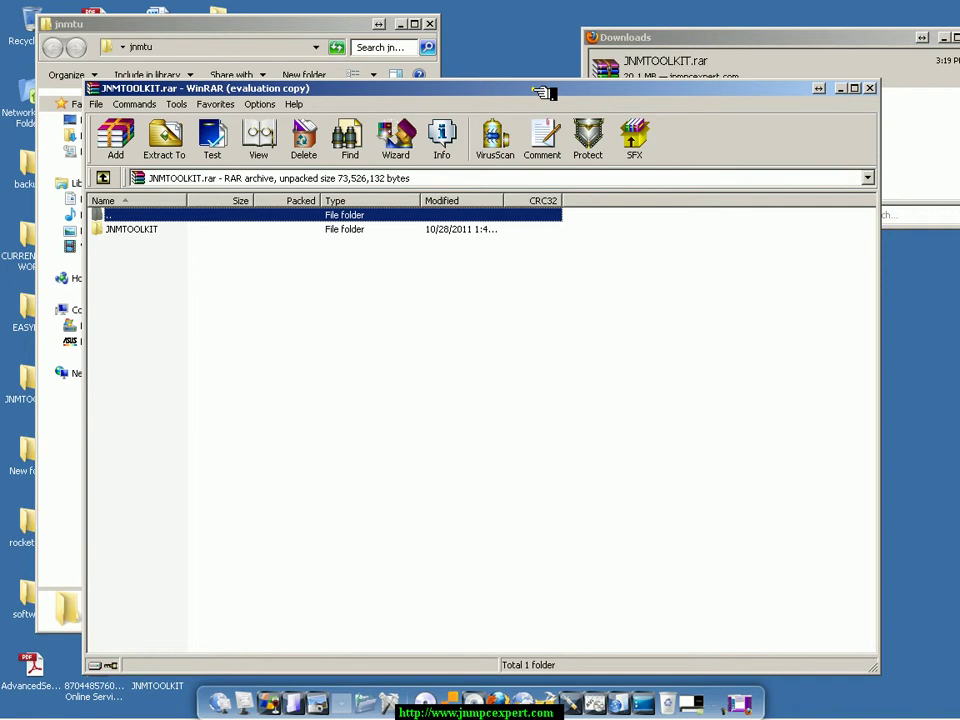
pyautogui.moveTo(541, 92); pyautogui.dragTo(949, 120)
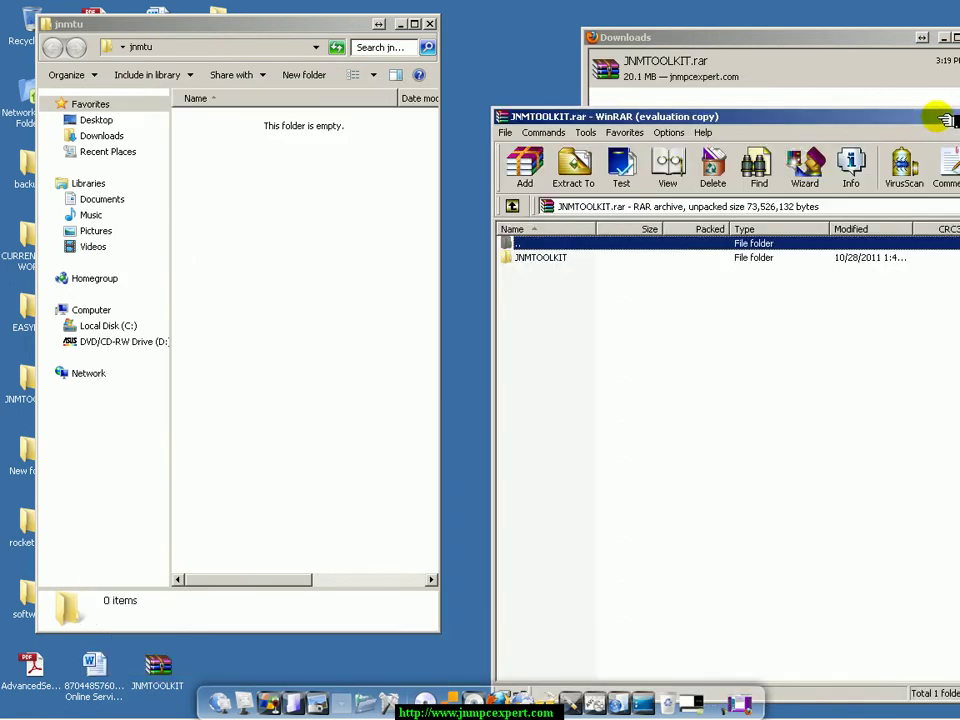
pyautogui.doubleClick(538, 259)
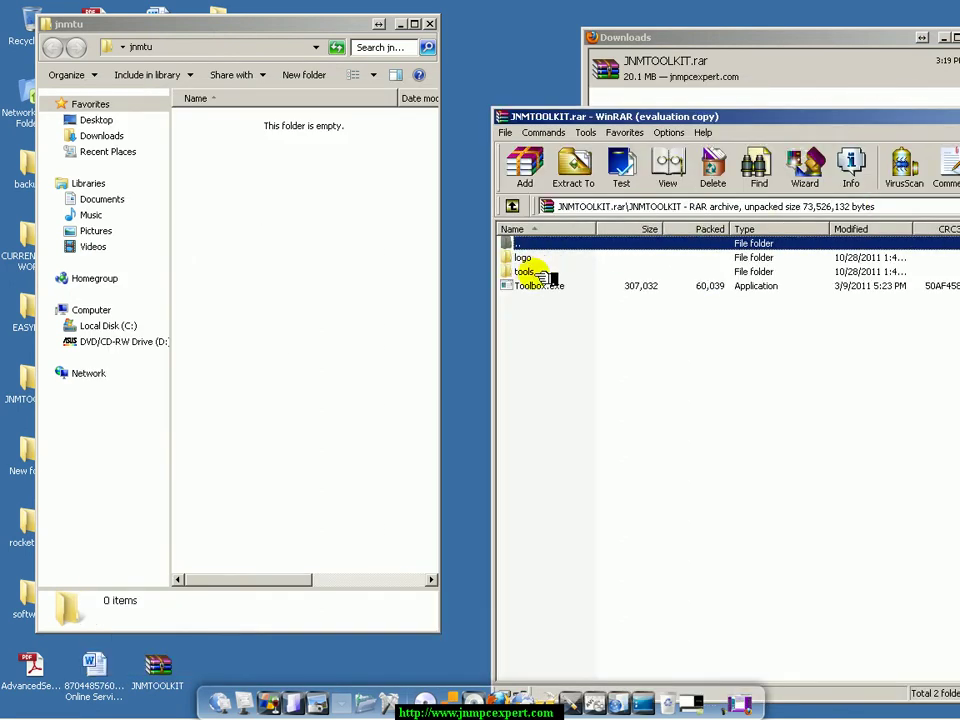
pyautogui.click(540, 287)
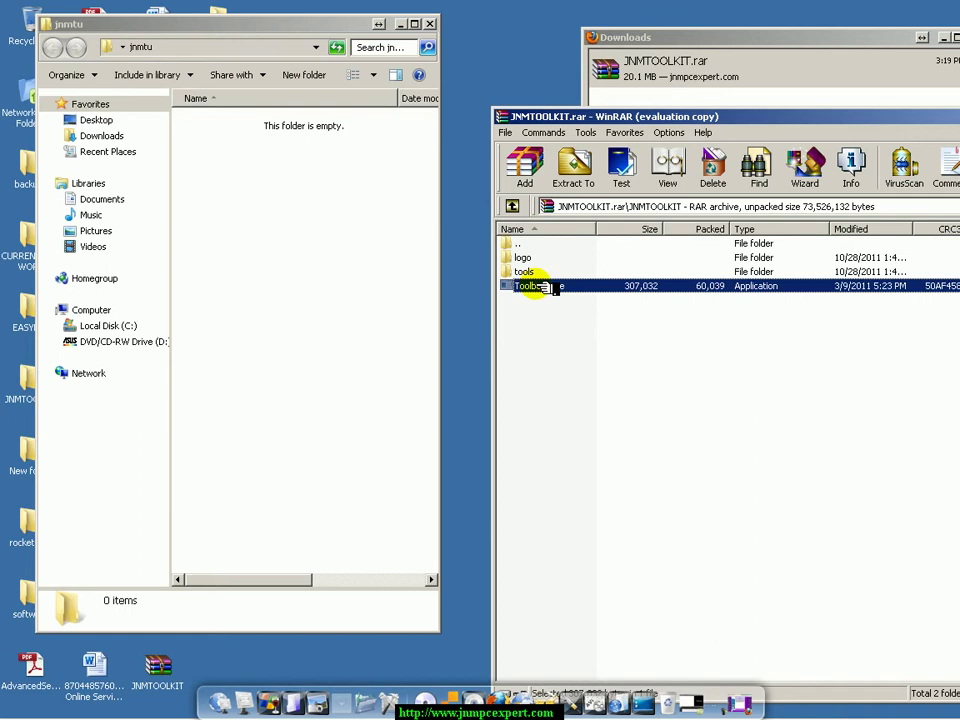
pyautogui.hotkey('ctrl', 'a')
pyautogui.moveTo(540, 287); pyautogui.dragTo(355, 316)
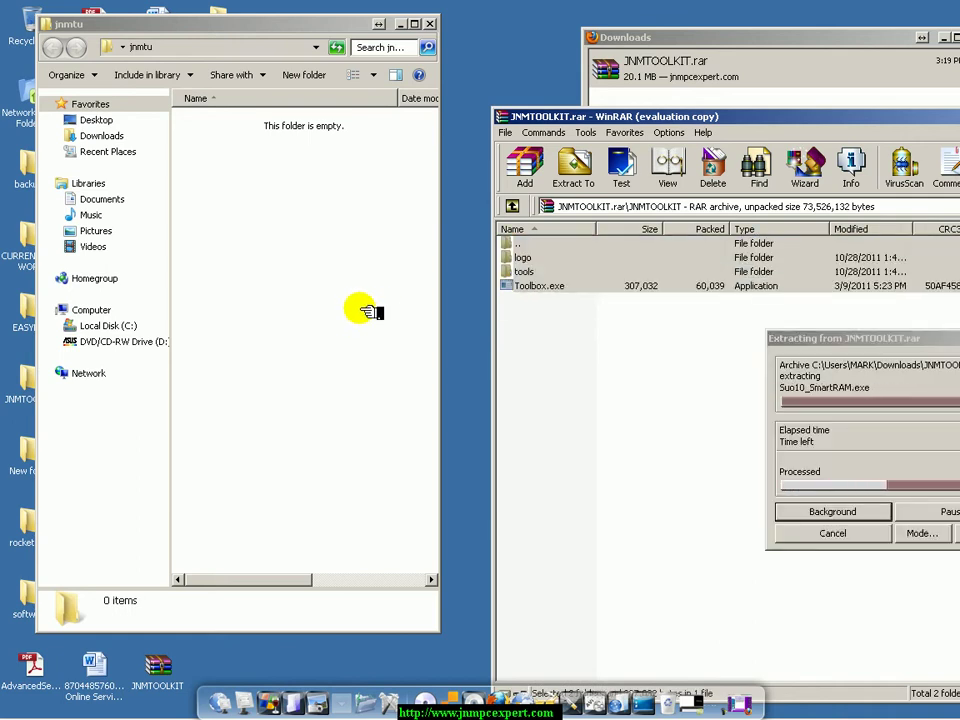
pyautogui.click(393, 313)
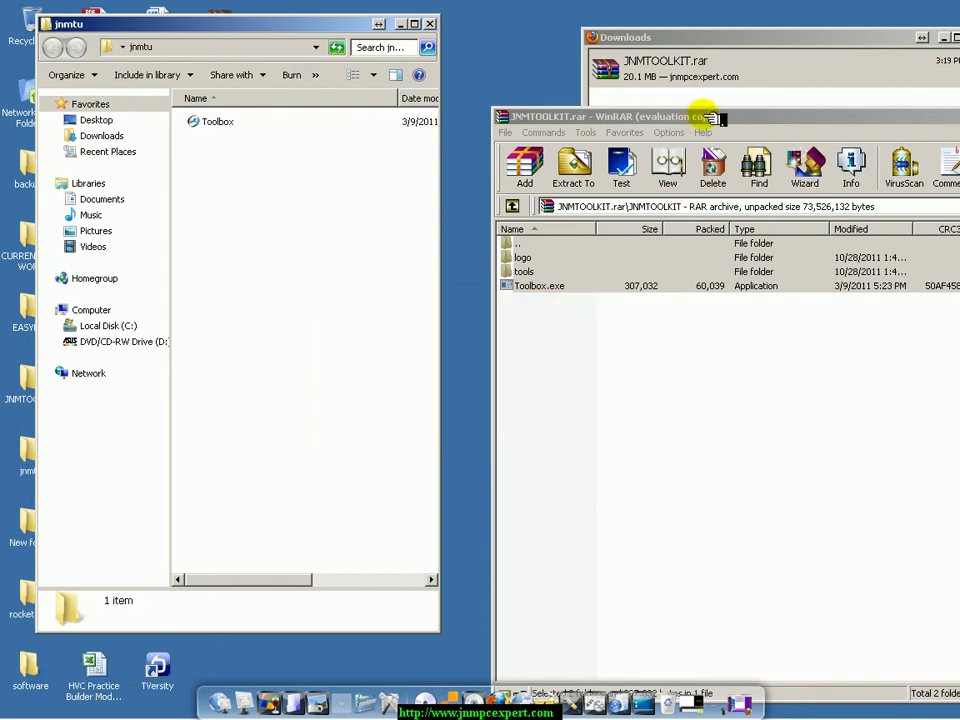
pyautogui.moveTo(712, 117); pyautogui.dragTo(435, 130)
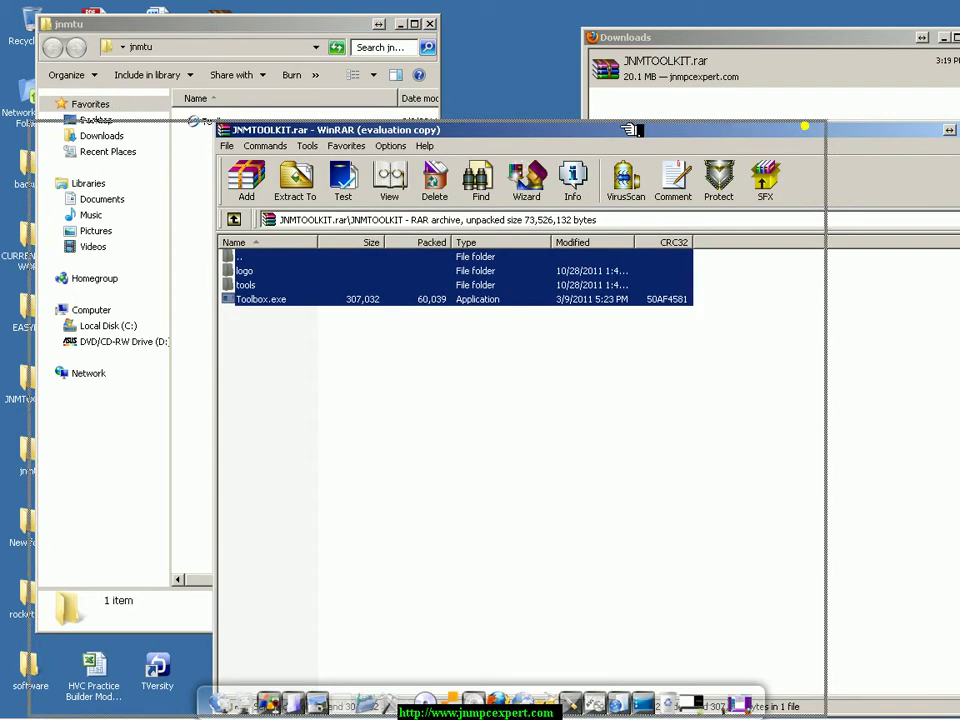
# Step: Close the archive window, clear the finished downloads list and close Downloads
pyautogui.click(816, 133)
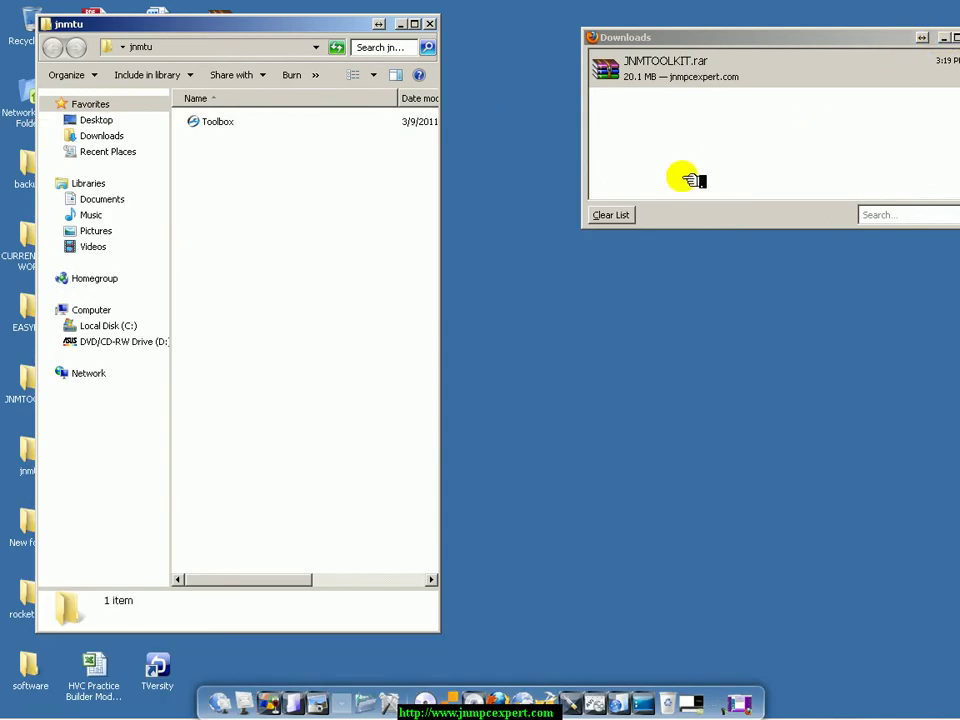
pyautogui.click(612, 215)
pyautogui.moveTo(808, 33); pyautogui.dragTo(672, 48)
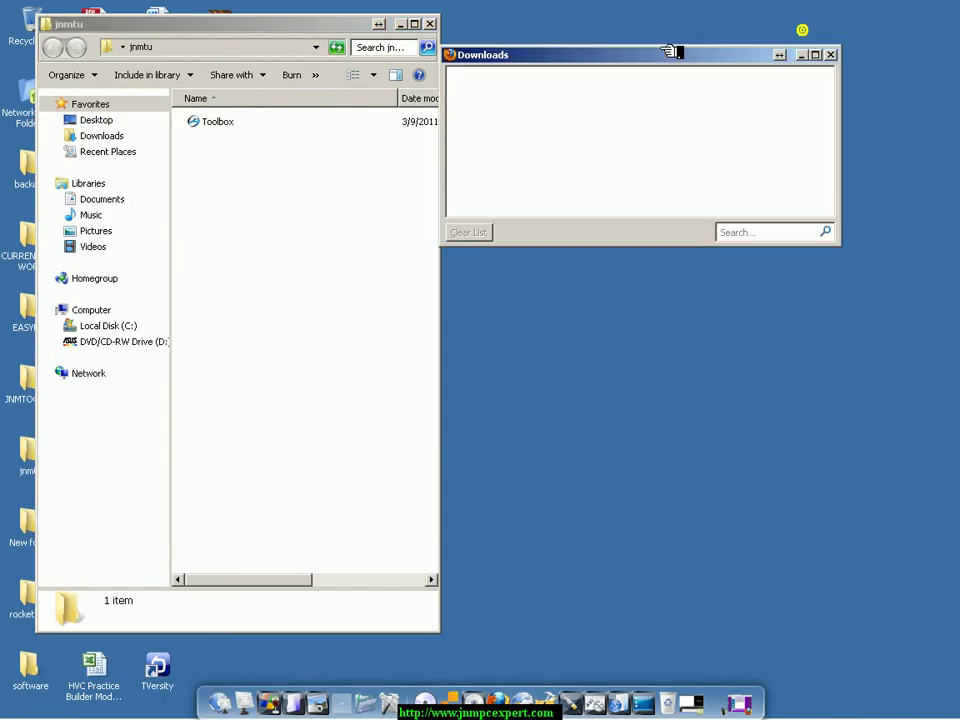
pyautogui.click(830, 52)
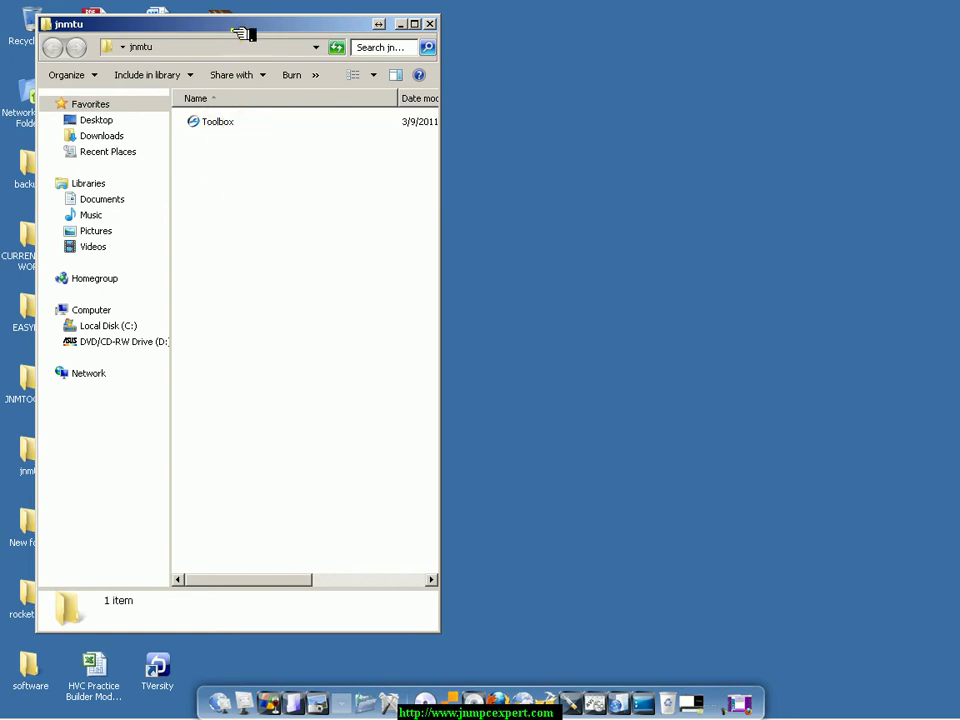
# Step: Launch Toolbox from the jnmtu folder, then close the folder window
pyautogui.moveTo(240, 32); pyautogui.dragTo(456, 37)
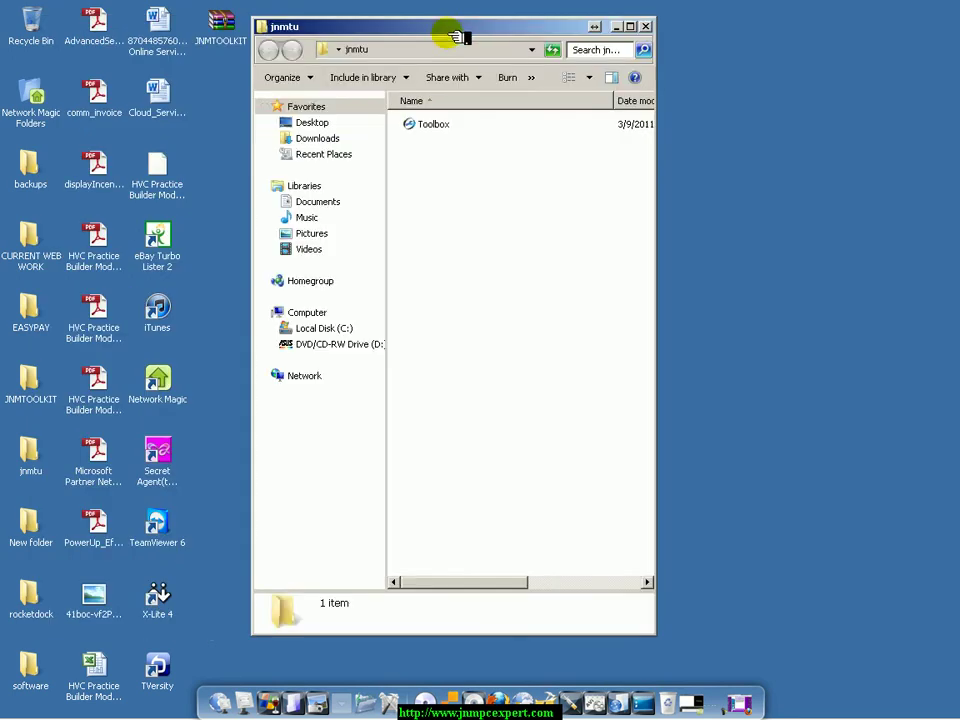
pyautogui.click(437, 127)
pyautogui.click(645, 26)
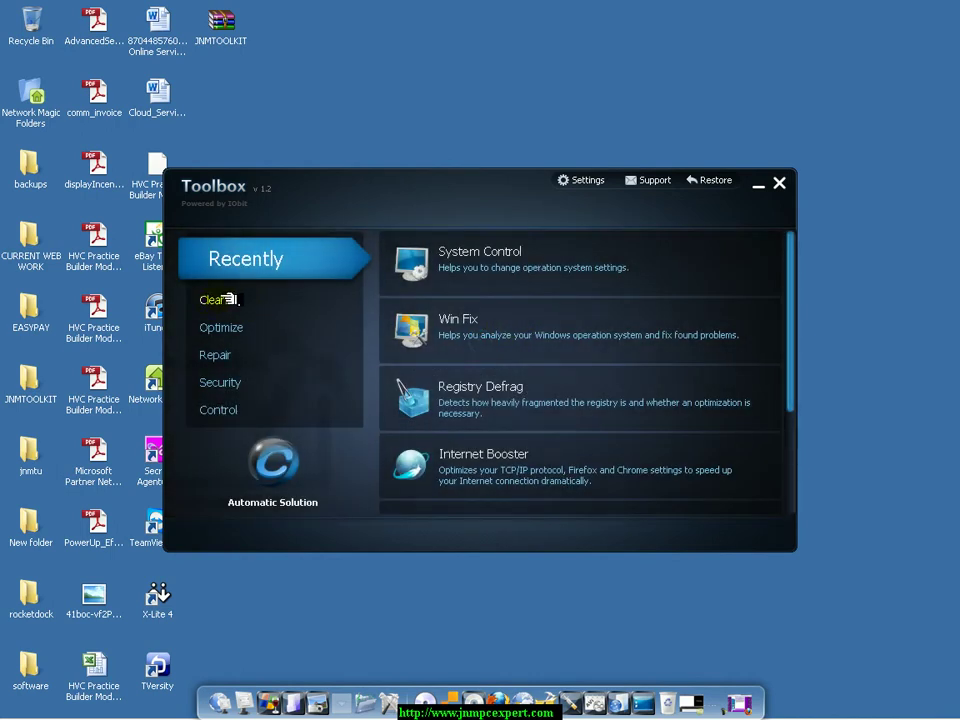
# Step: Show Toolbox's Clean tools and launch Disk Cleaner for Local Disk (C:)
pyautogui.click(222, 300)
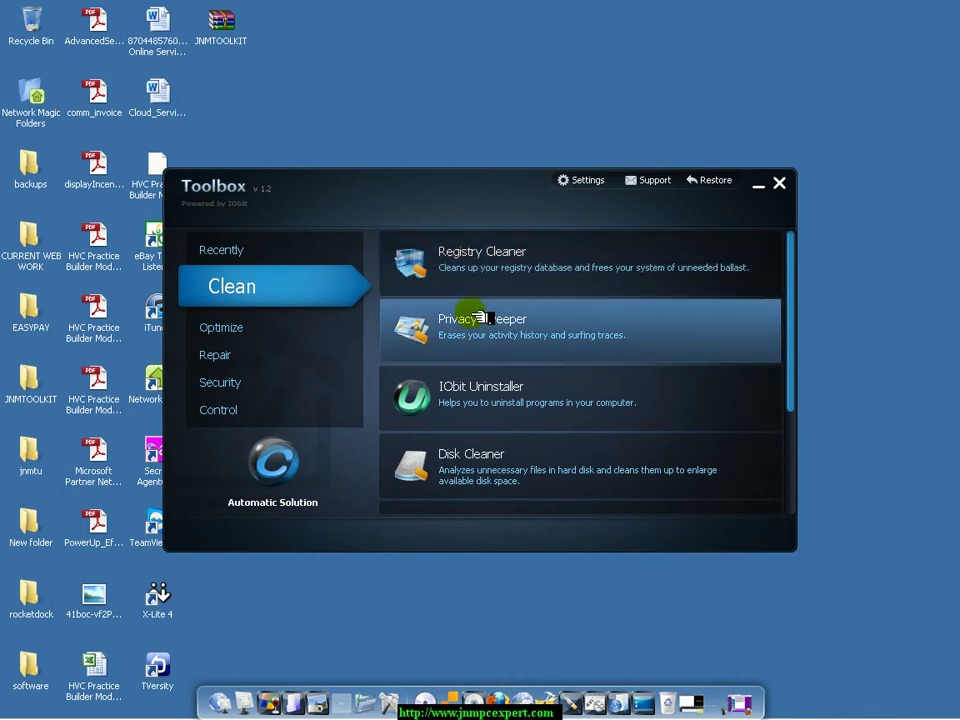
pyautogui.click(480, 463)
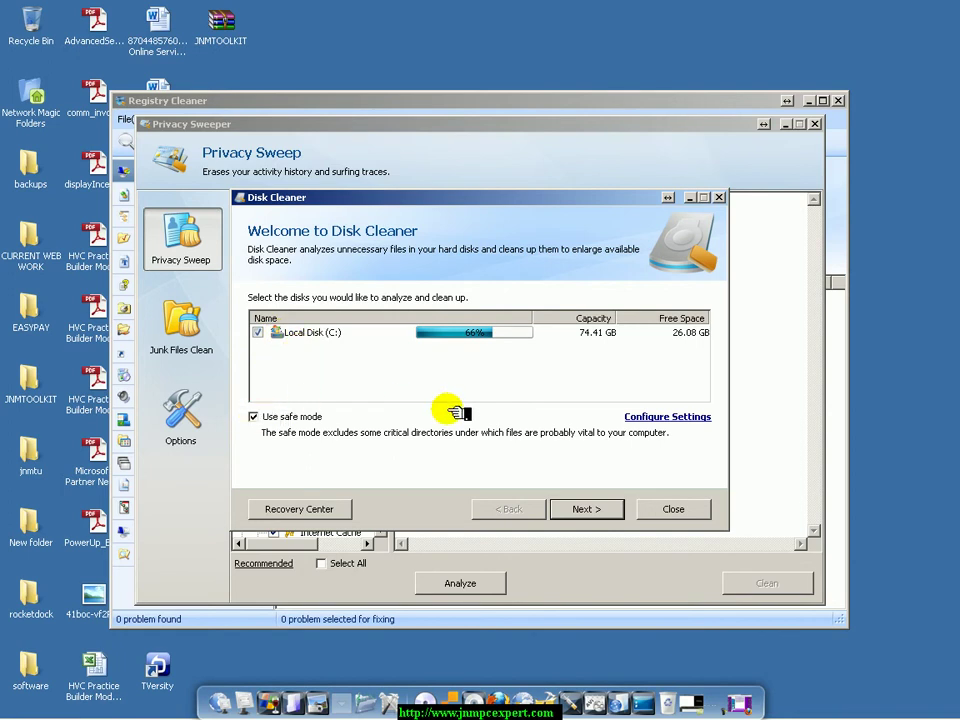
# Step: Start the Disk Cleaner scan of C:, analyse all Privacy Sweeper items, then close Privacy Sweeper
pyautogui.click(596, 510)
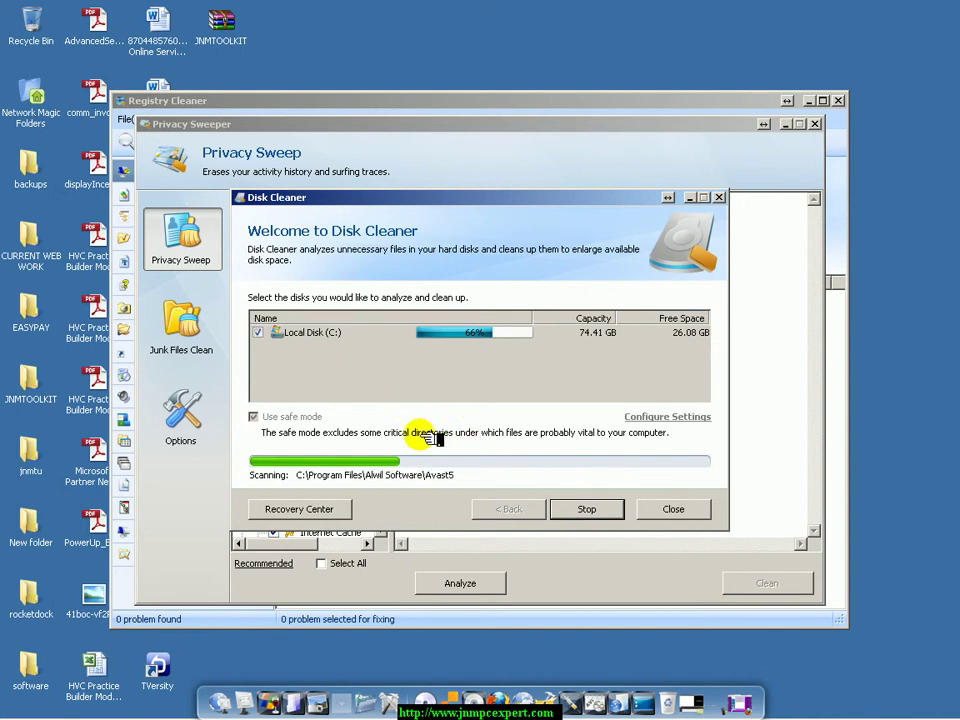
pyautogui.click(520, 128)
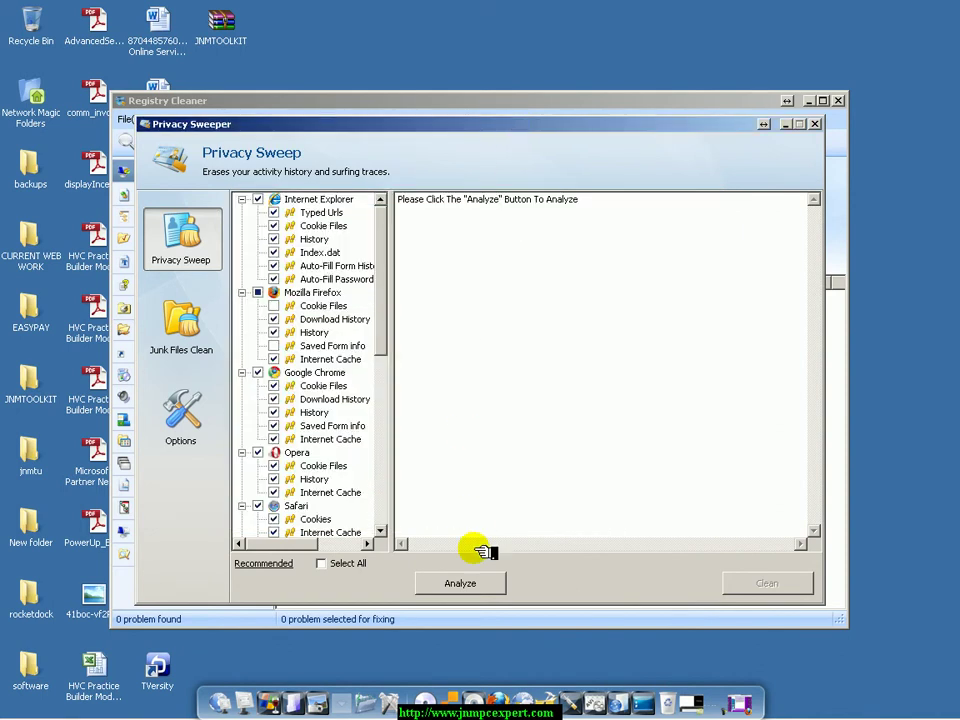
pyautogui.click(321, 564)
pyautogui.click(471, 586)
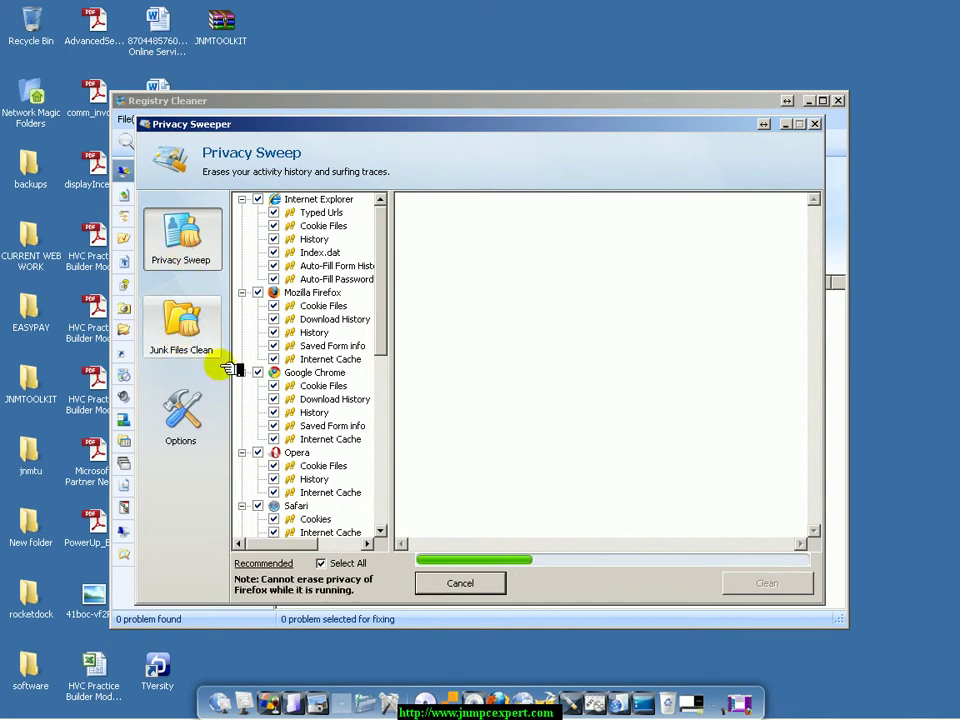
pyautogui.click(816, 124)
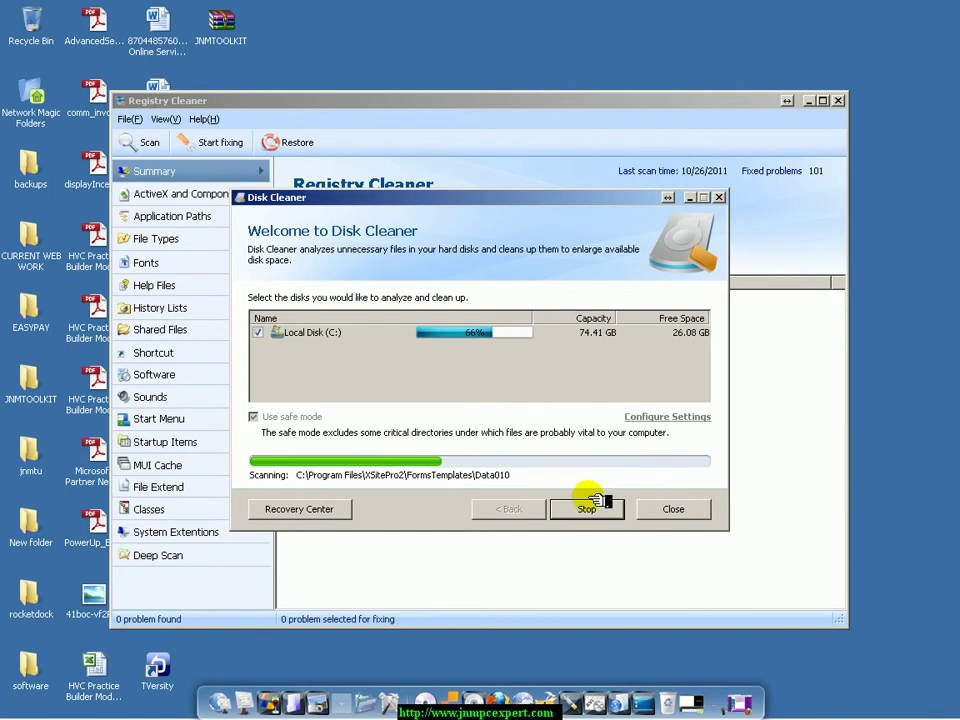
# Step: Minimize Disk Cleaner and scan the registry, finding six high-risk Empty Registry Key problems
pyautogui.click(695, 198)
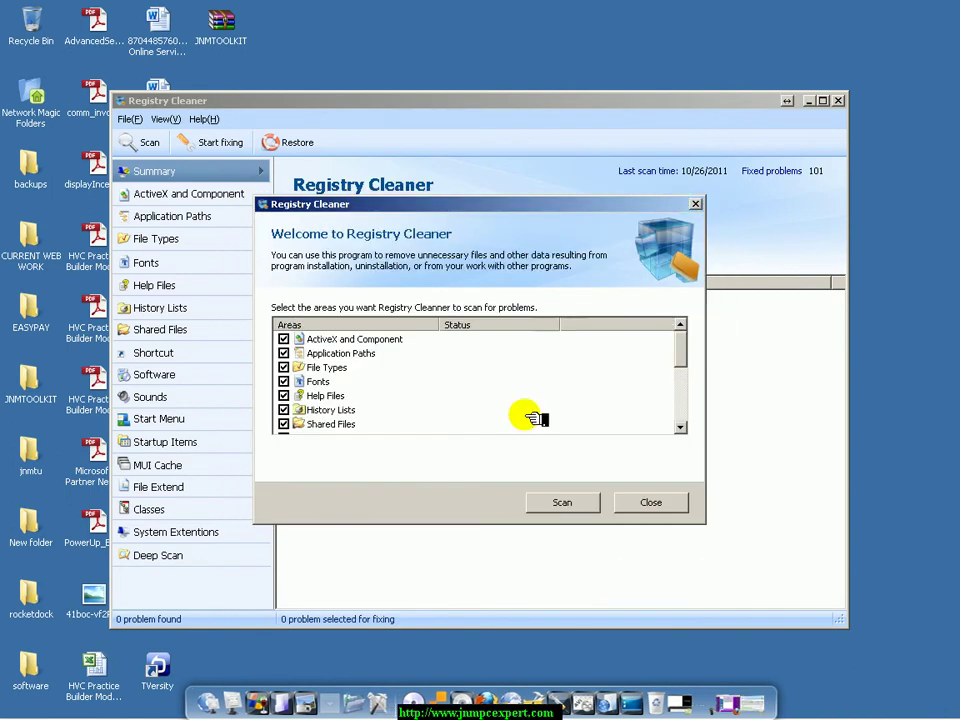
pyautogui.moveTo(681, 354); pyautogui.dragTo(697, 450)
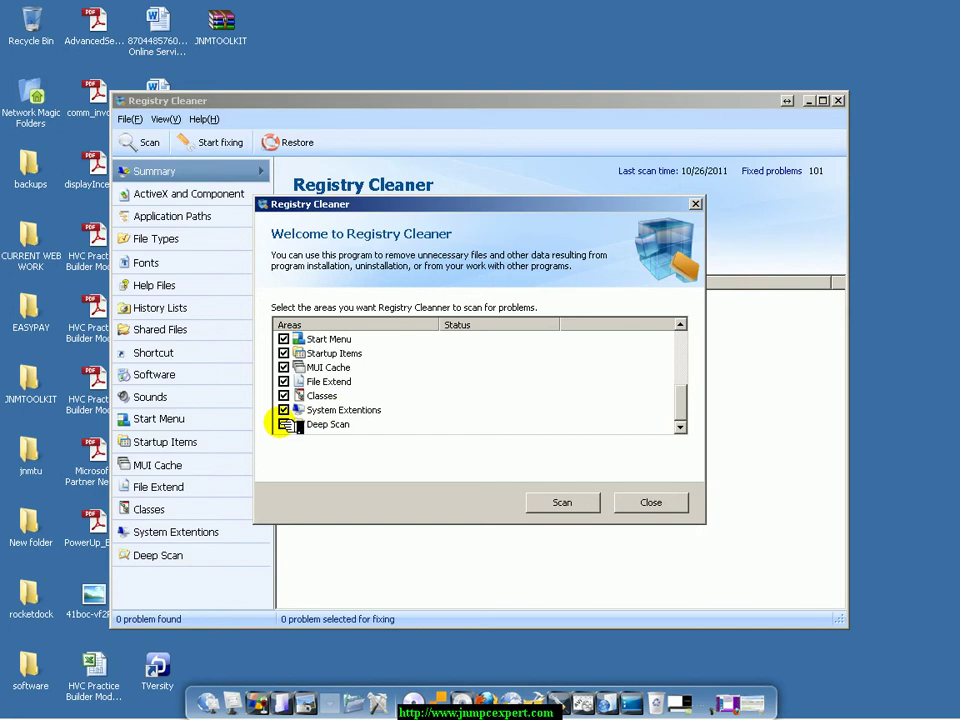
pyautogui.click(564, 503)
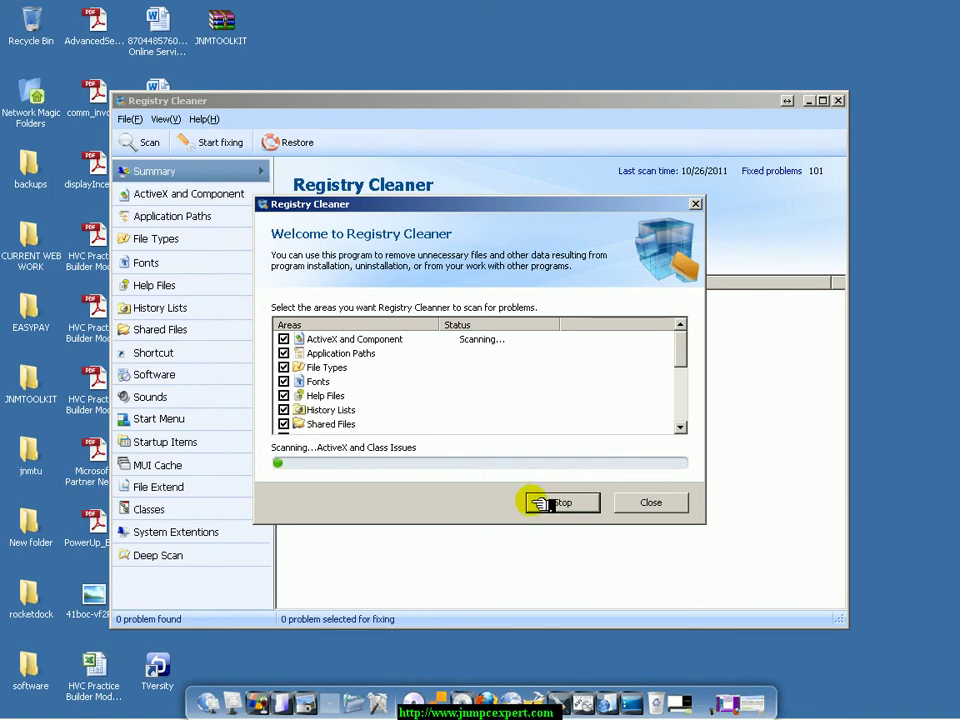
pyautogui.click(572, 503)
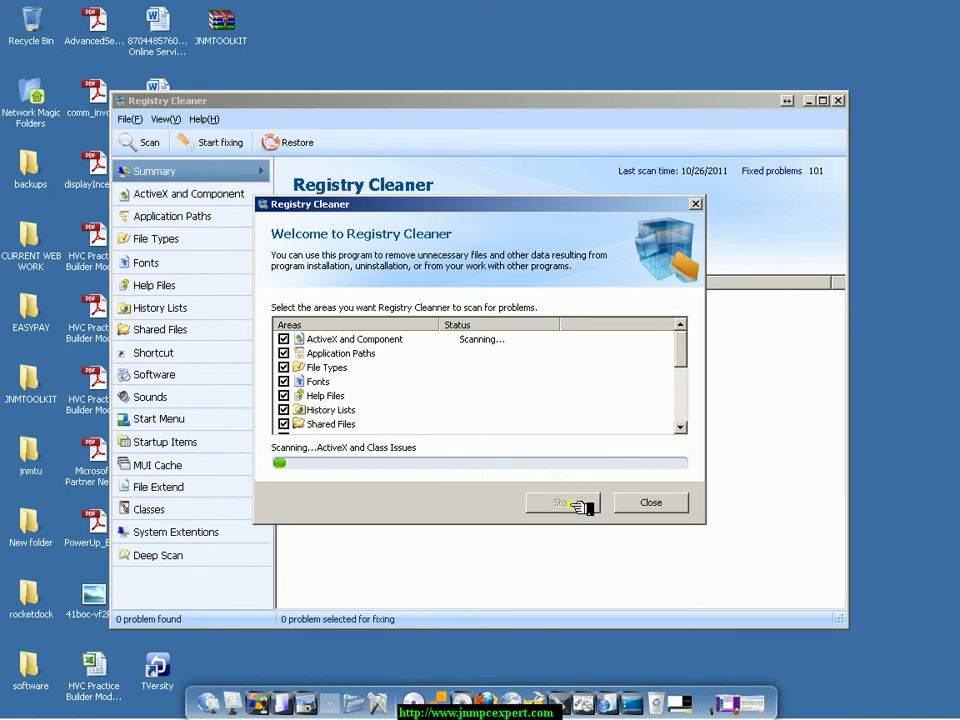
pyautogui.click(648, 501)
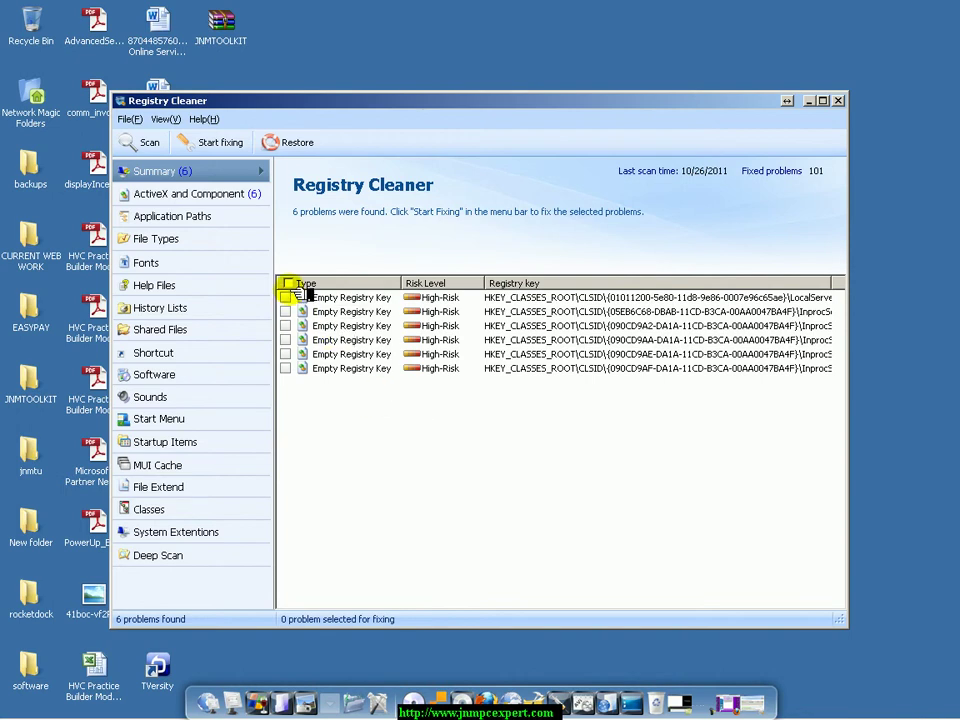
# Step: Fix all six registry problems, close Registry Cleaner, and switch to the Optimize tools
pyautogui.click(288, 283)
pyautogui.click(214, 142)
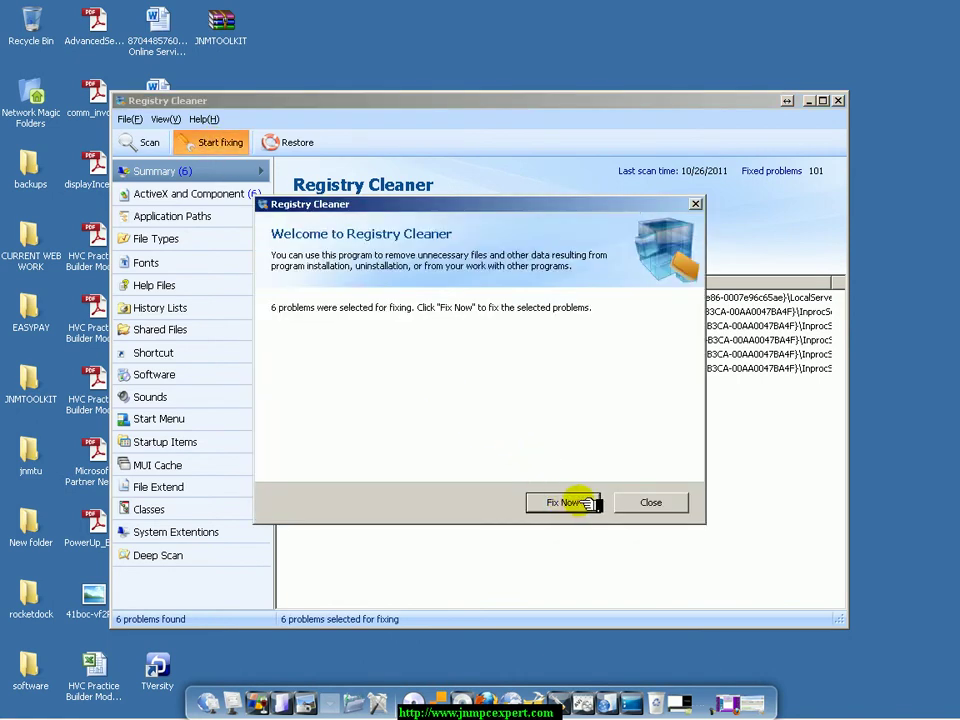
pyautogui.click(652, 503)
pyautogui.click(838, 100)
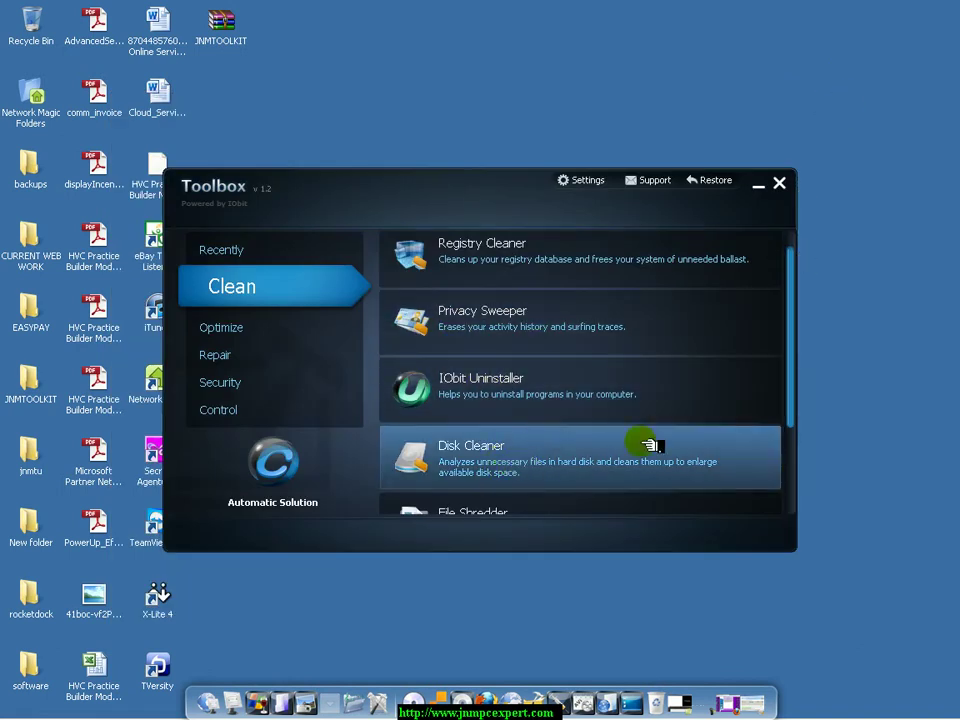
pyautogui.scroll(-2, 795, 368)
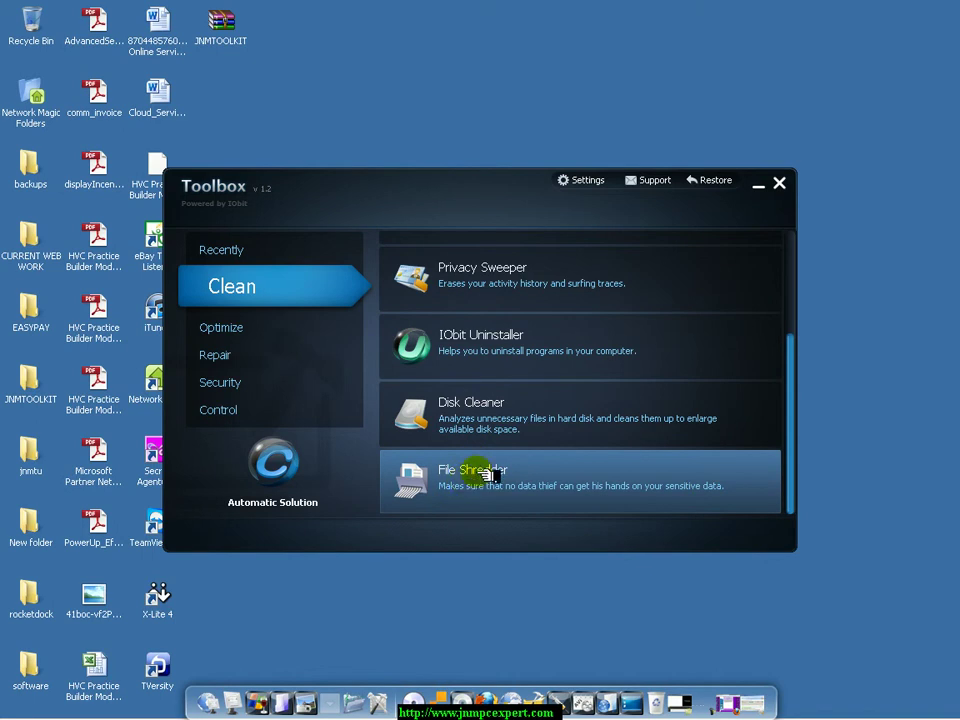
pyautogui.click(220, 327)
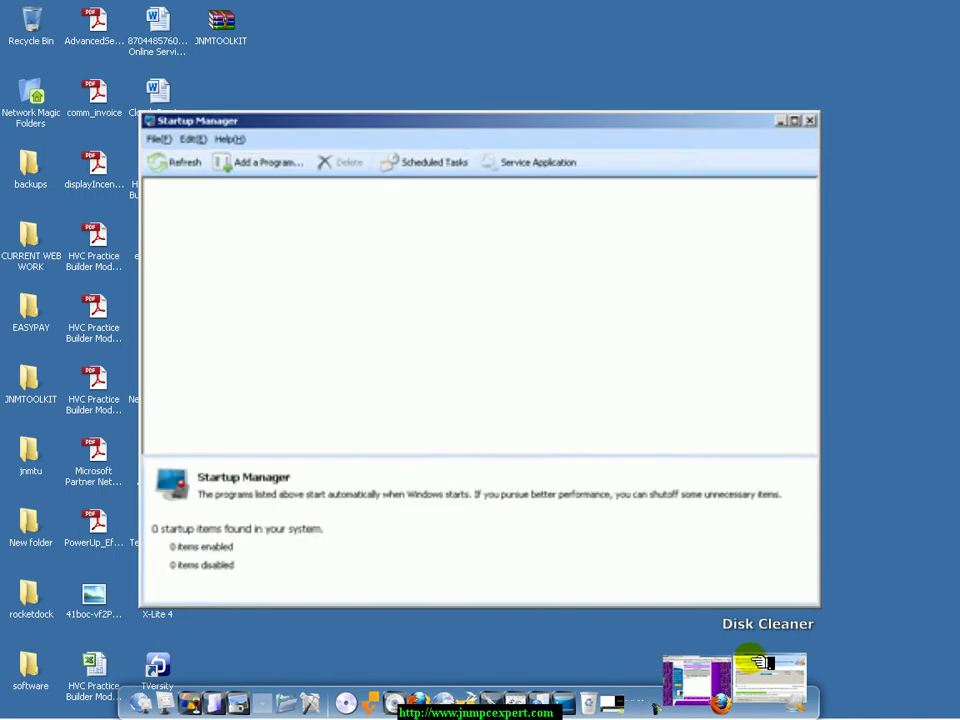
pyautogui.click(765, 652)
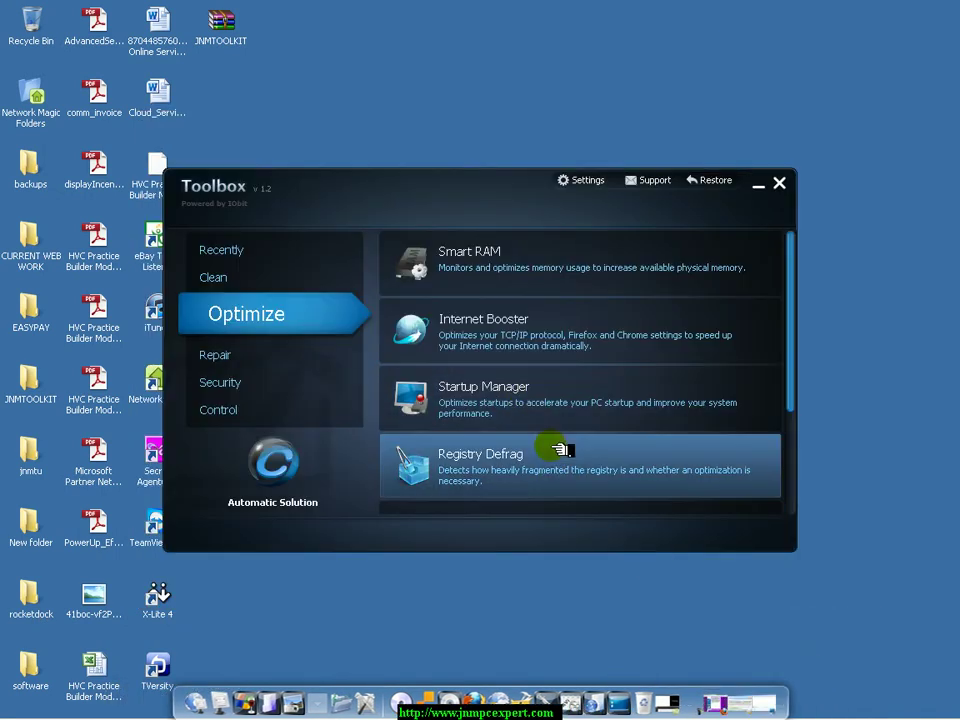
pyautogui.scroll(-1, 558, 449)
pyautogui.scroll(-2, 556, 447)
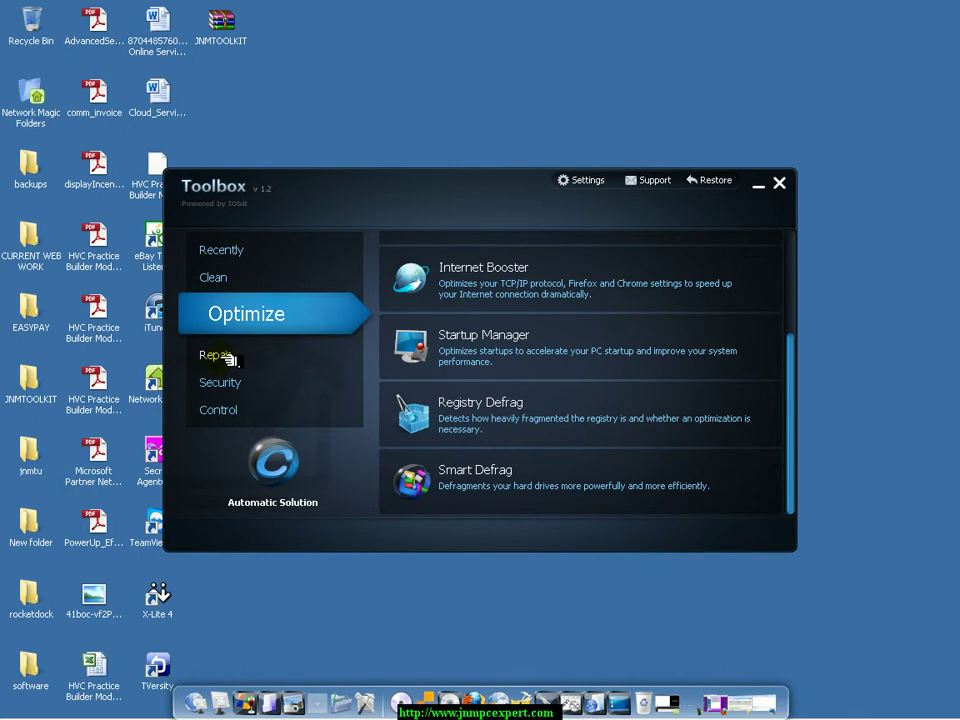
# Step: Show the Repair tools and scroll down to Disk Doctor, Win Fix and IE Helper
pyautogui.click(224, 356)
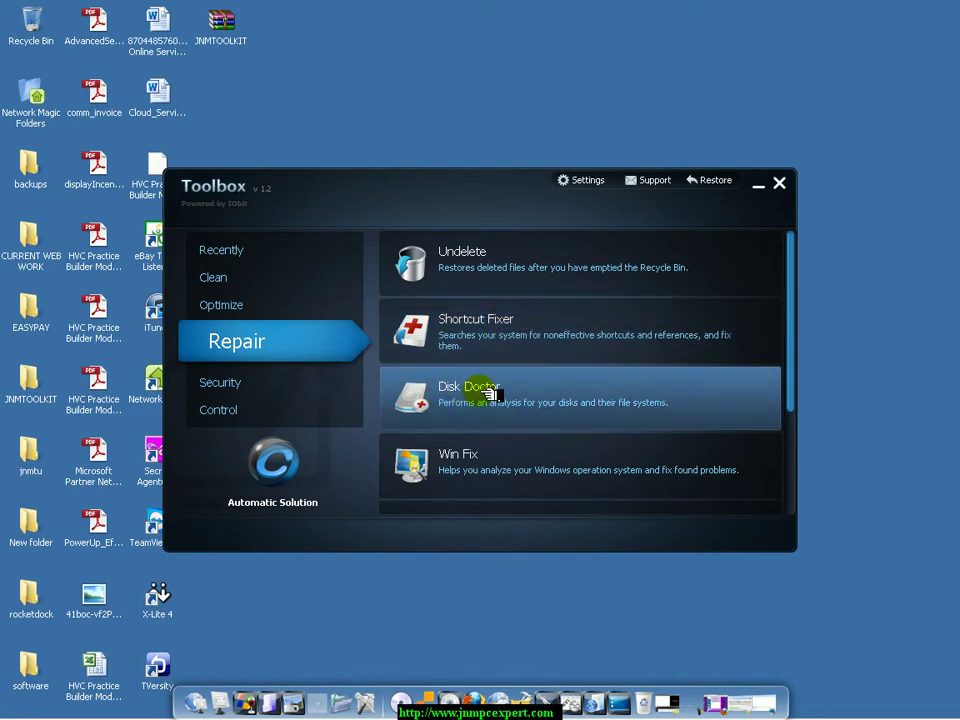
pyautogui.scroll(-1, 490, 392)
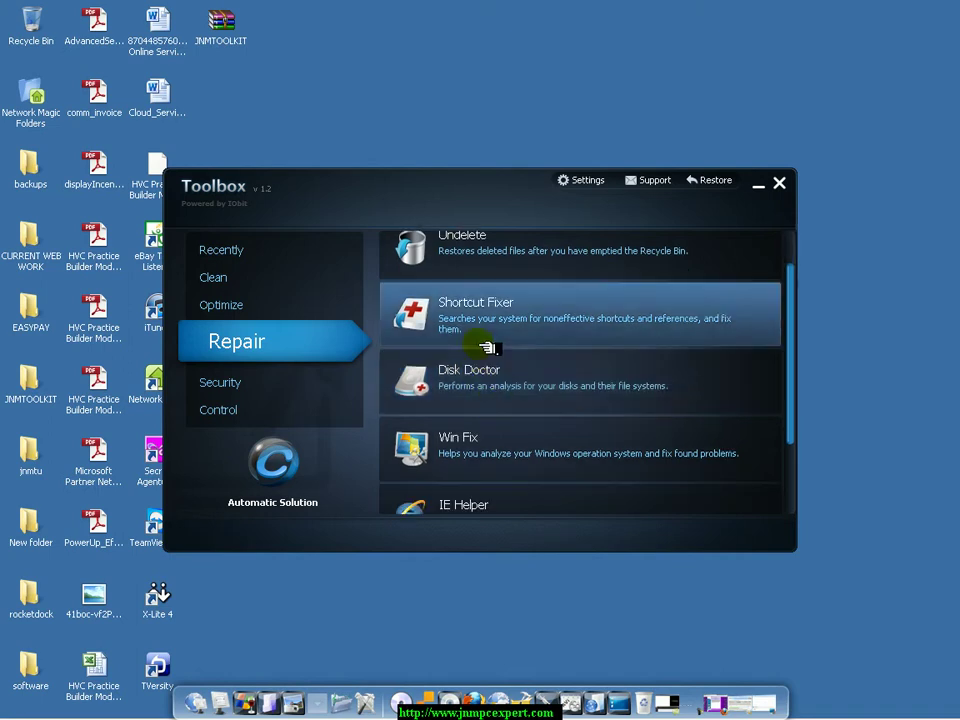
pyautogui.scroll(-2, 487, 386)
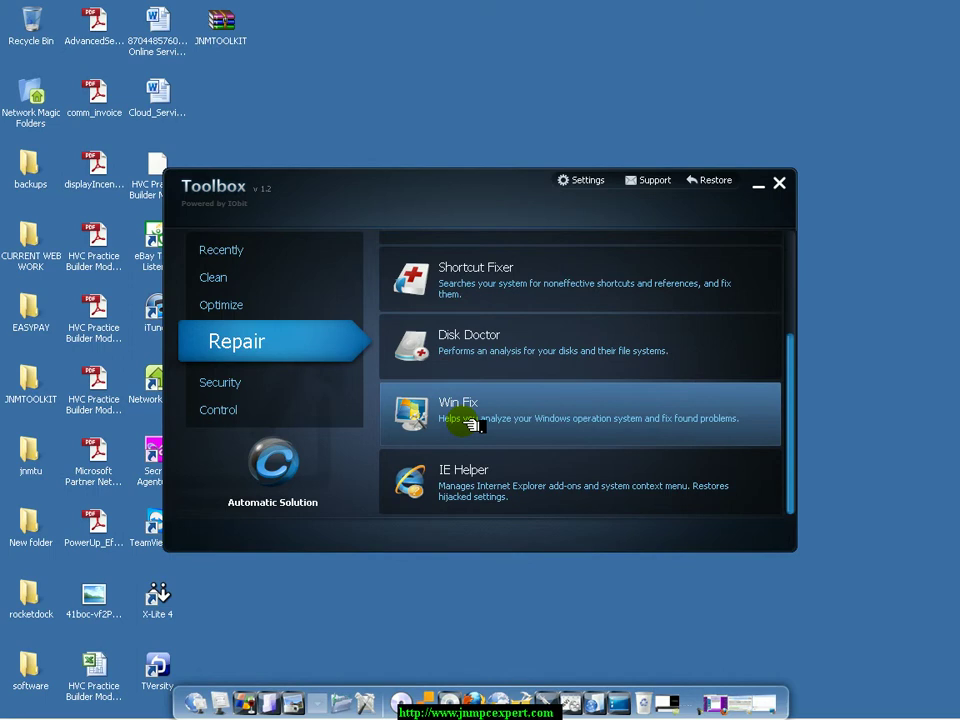
# Step: Run Win Fix, repair its one Internet Explorer runtime-error item, and close it
pyautogui.click(468, 424)
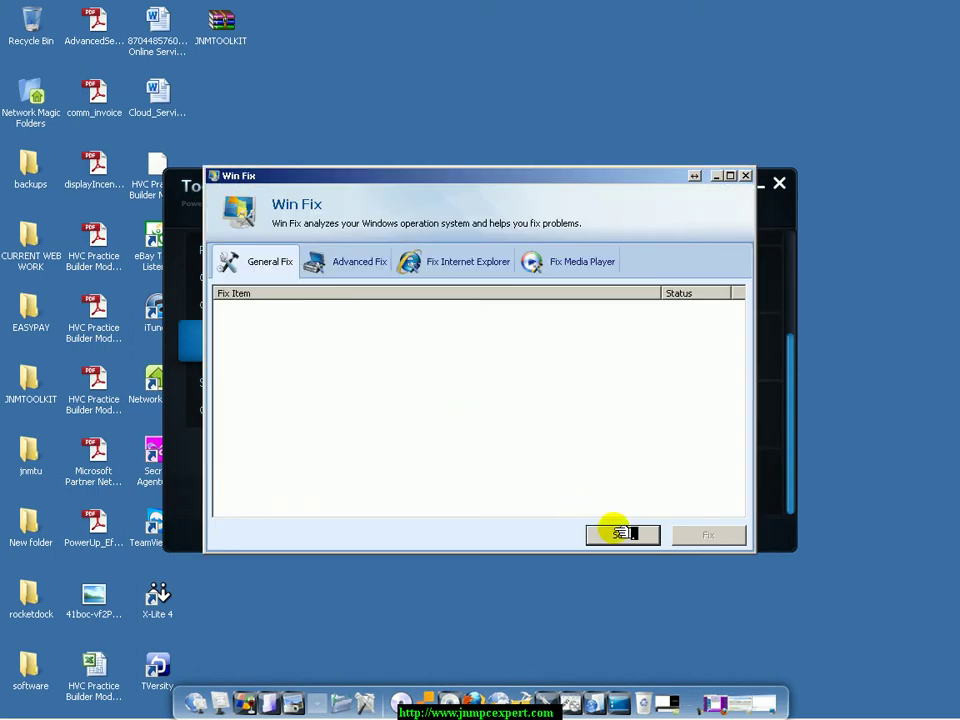
pyautogui.click(622, 535)
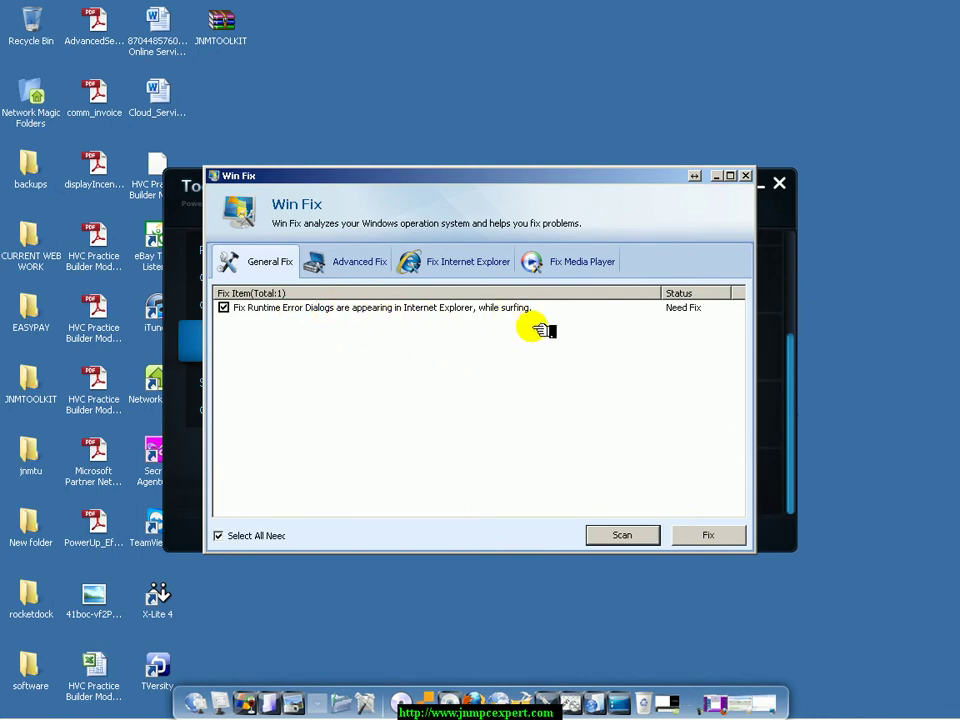
pyautogui.click(705, 535)
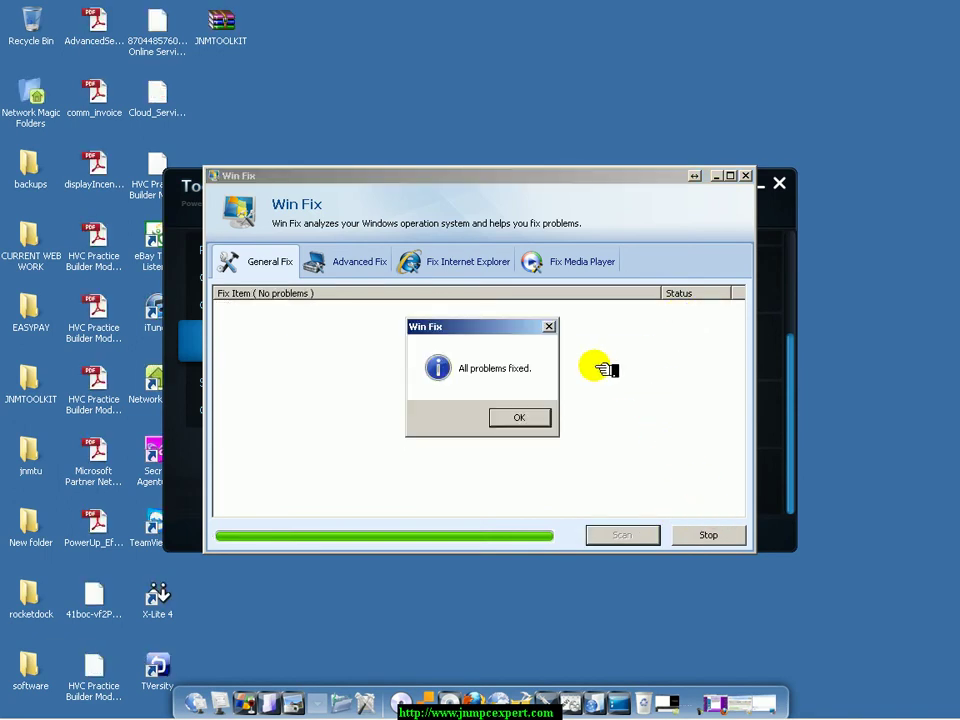
pyautogui.click(525, 416)
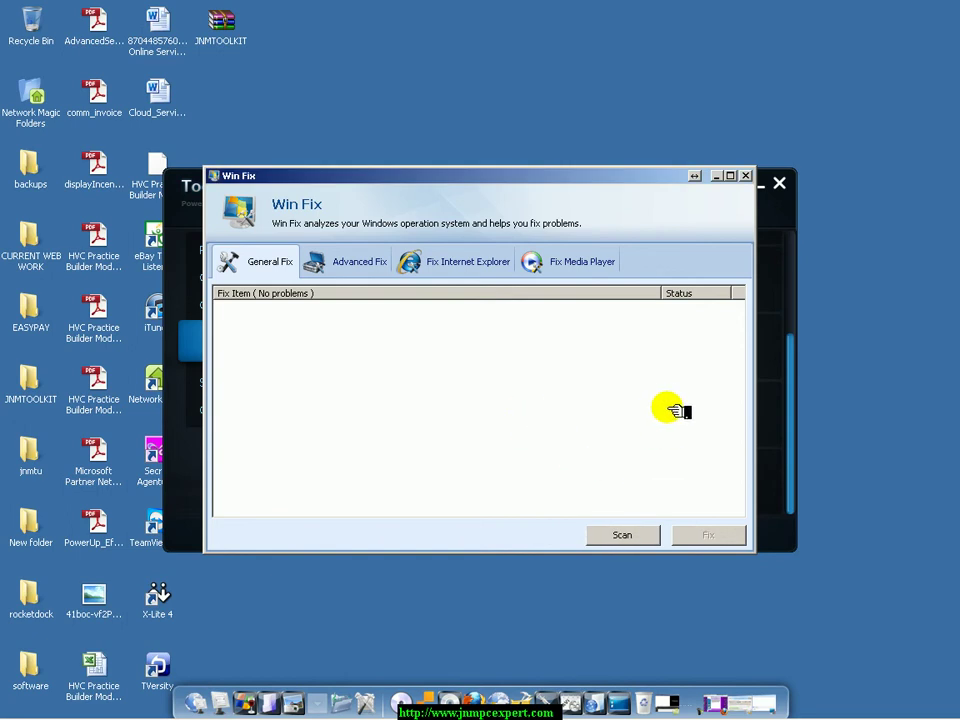
pyautogui.click(745, 176)
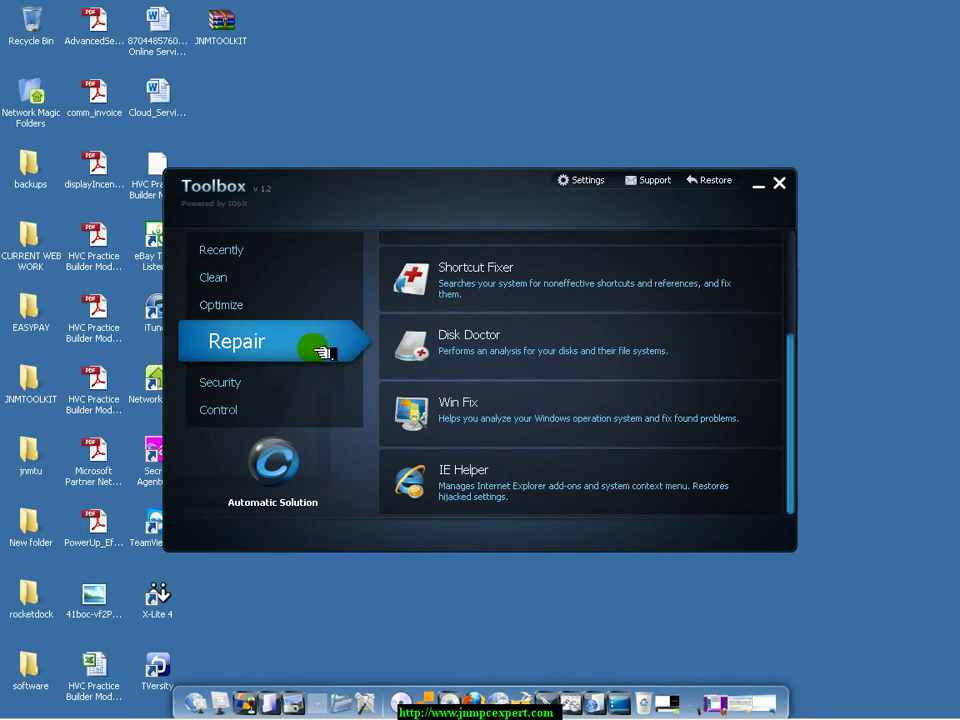
# Step: Open Security Holes Scanner from the Security tools and start a scan
pyautogui.click(240, 381)
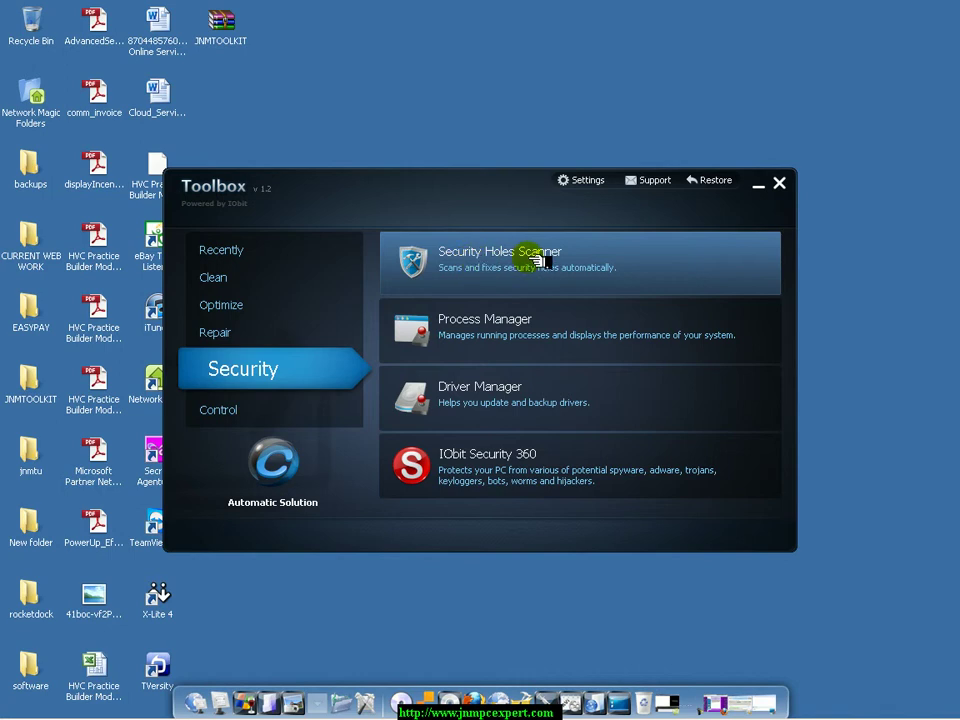
pyautogui.click(535, 254)
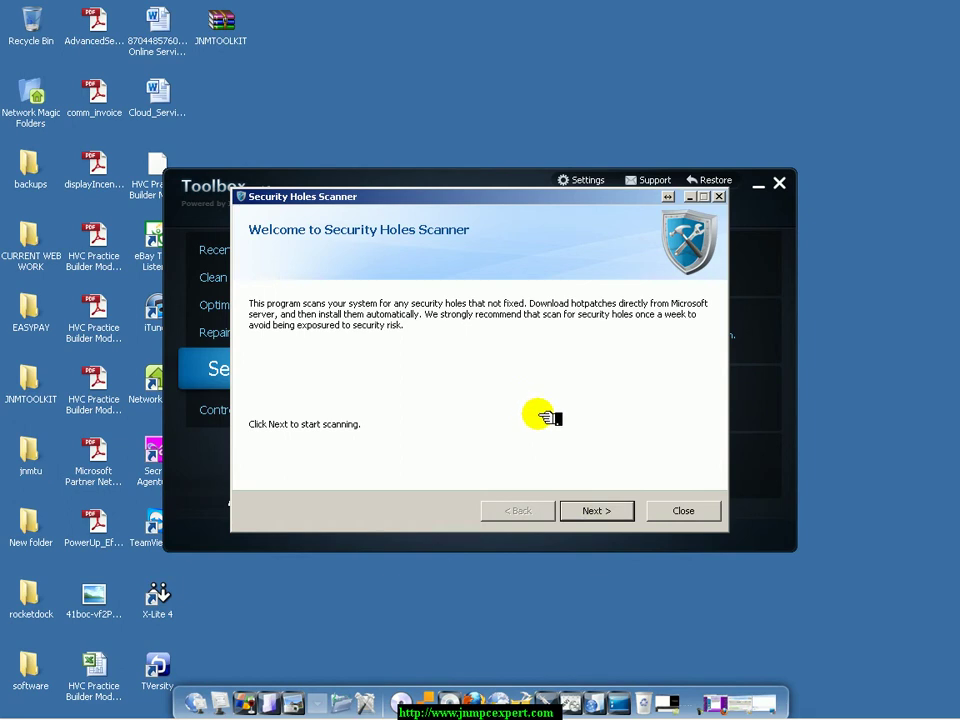
pyautogui.click(596, 510)
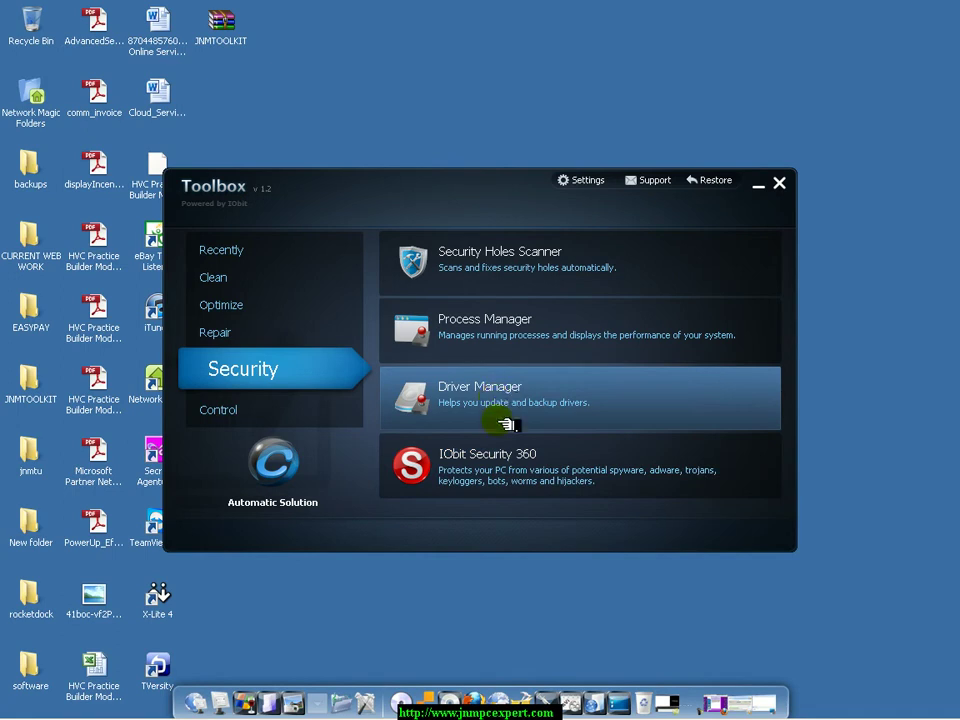
# Step: Open System Information from the Control tools list
pyautogui.click(220, 410)
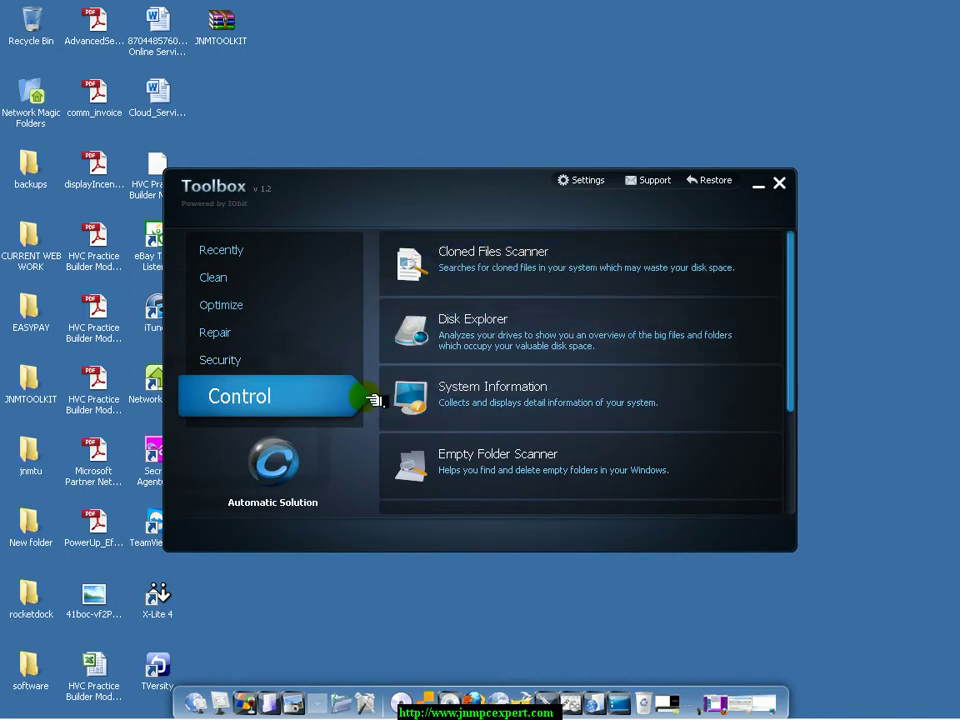
pyautogui.scroll(-1, 546, 422)
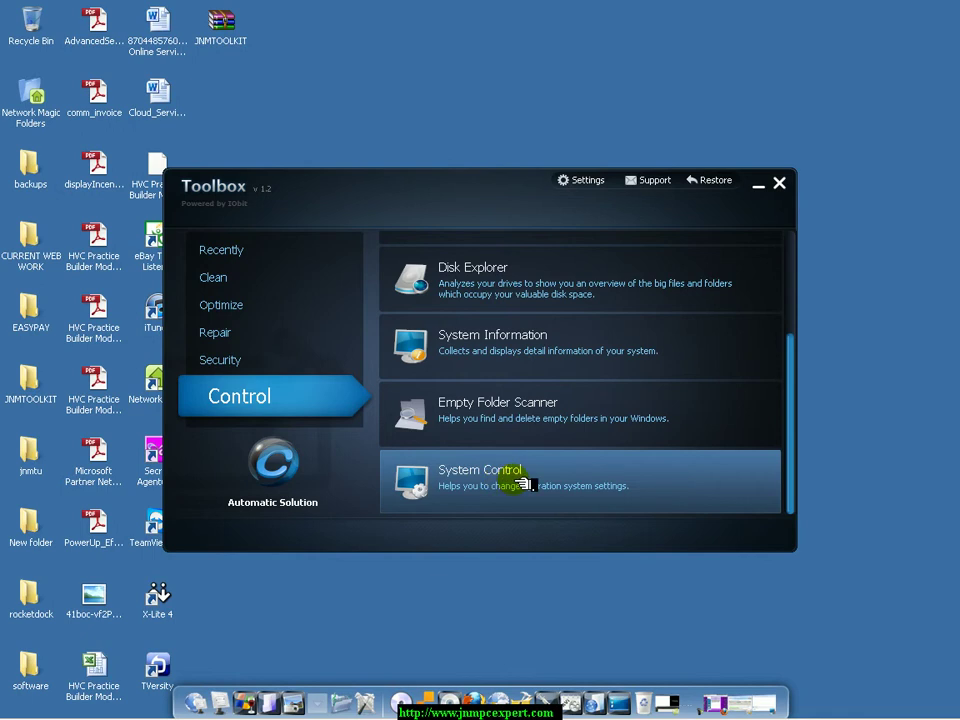
pyautogui.scroll(1, 527, 482)
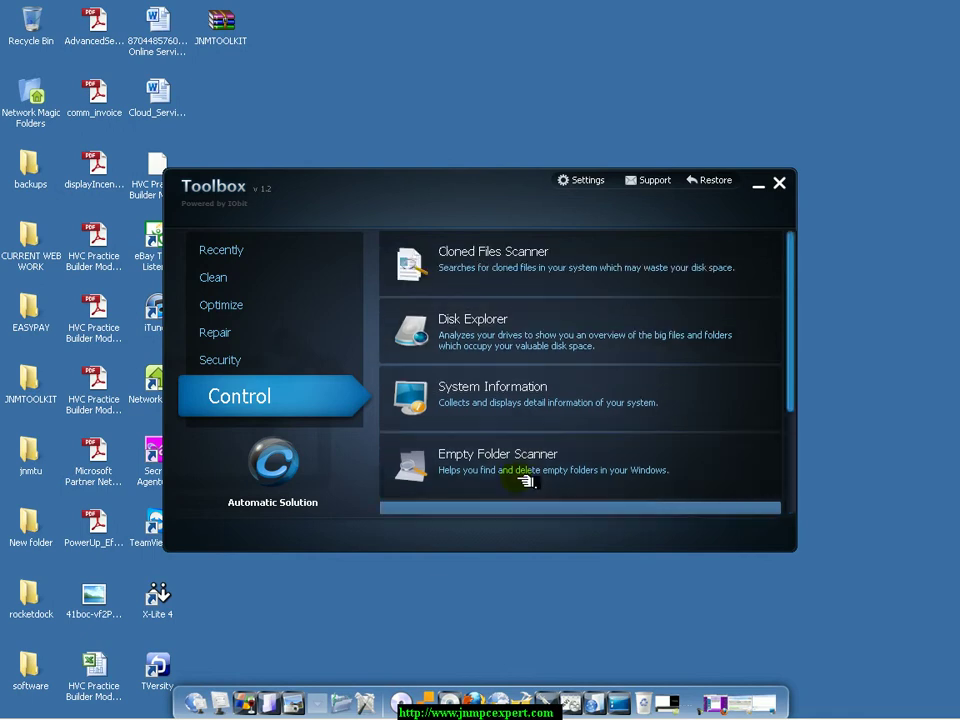
pyautogui.scroll(-1, 488, 409)
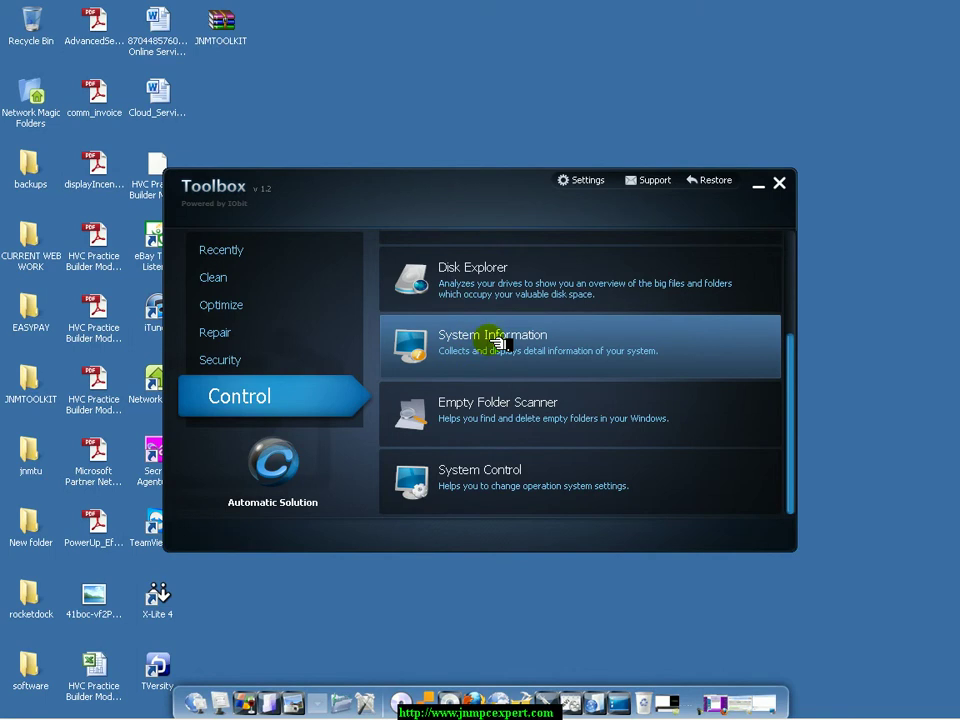
pyautogui.click(495, 340)
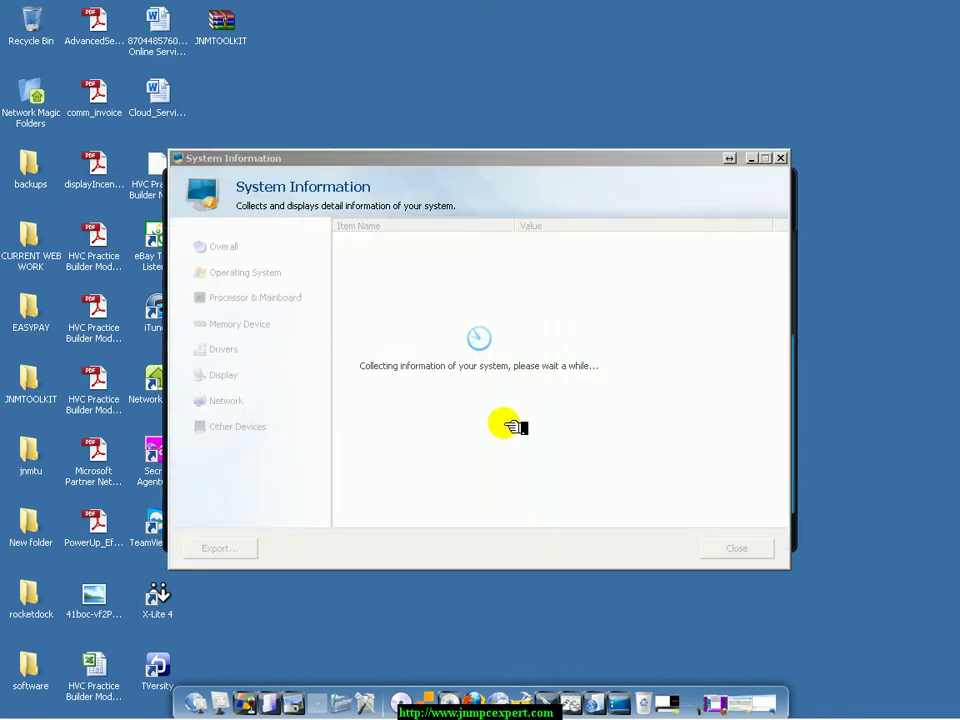
# Step: In Startup Manager, delete iTunesHelper and the first FLEXnet Connect entry, leaving 25 items
pyautogui.click(765, 694)
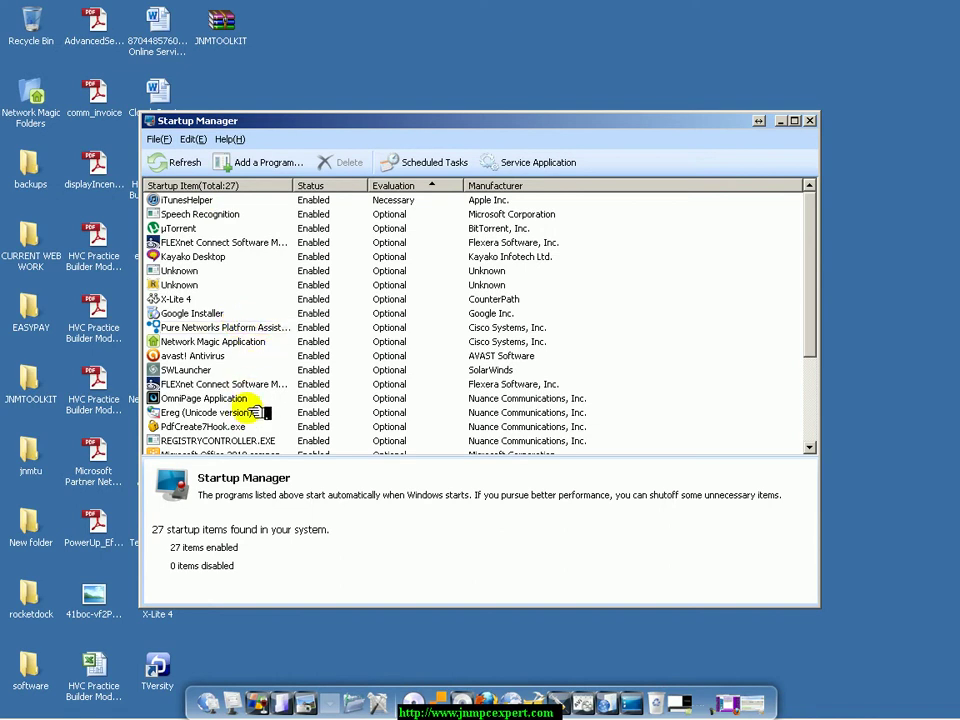
pyautogui.moveTo(810, 255)
pyautogui.mouseDown()
pyautogui.moveTo(818, 342)
pyautogui.moveTo(798, 222)
pyautogui.moveTo(806, 360)
pyautogui.moveTo(806, 251)
pyautogui.mouseUp()
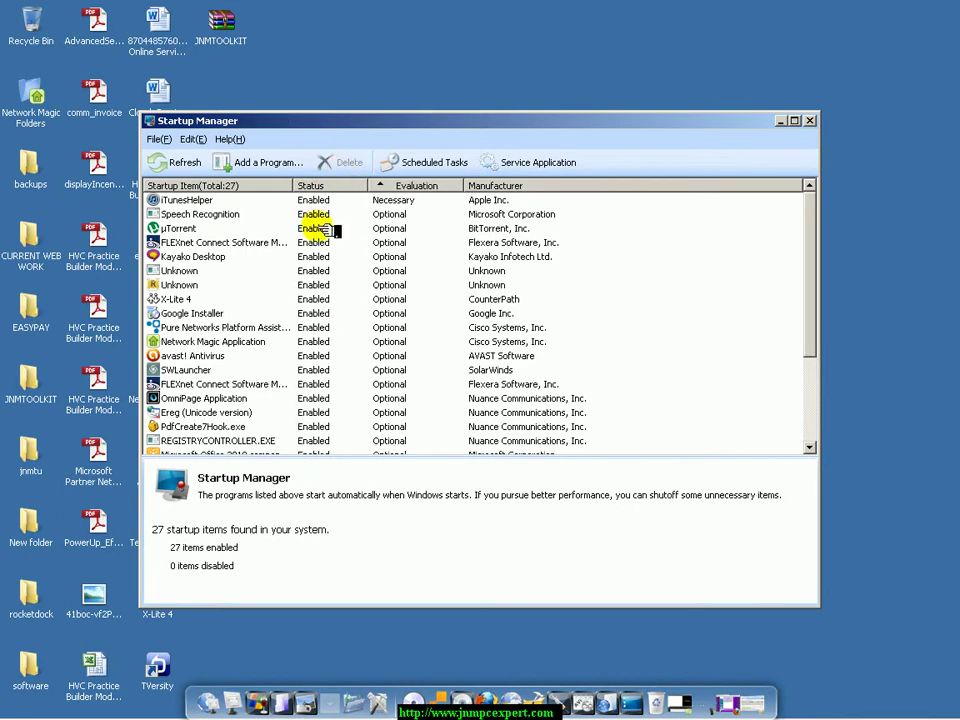
pyautogui.click(212, 200)
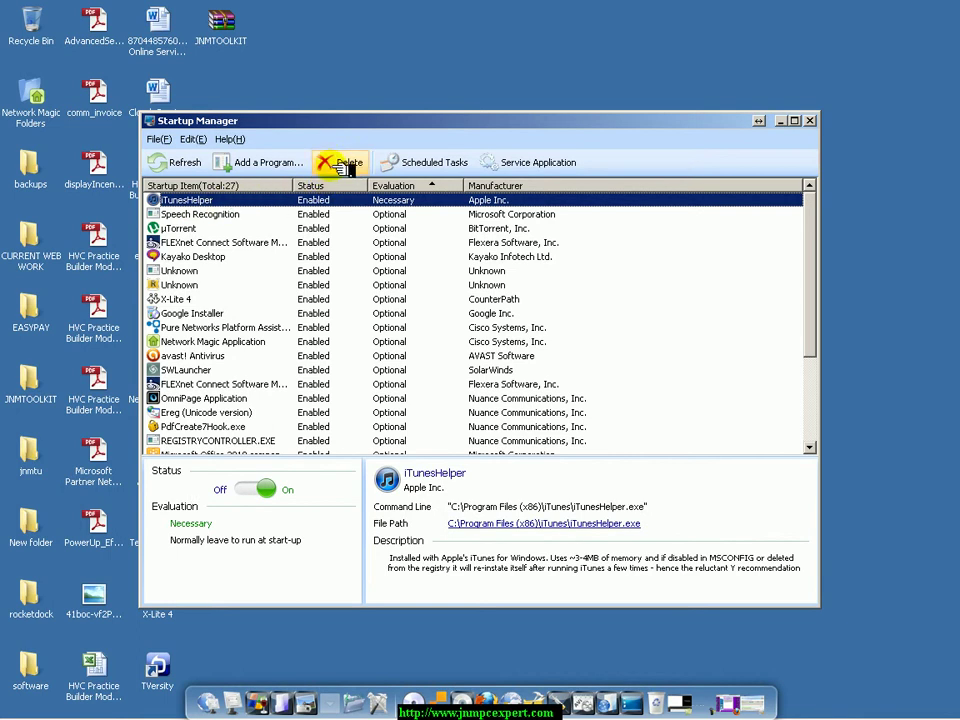
pyautogui.click(352, 166)
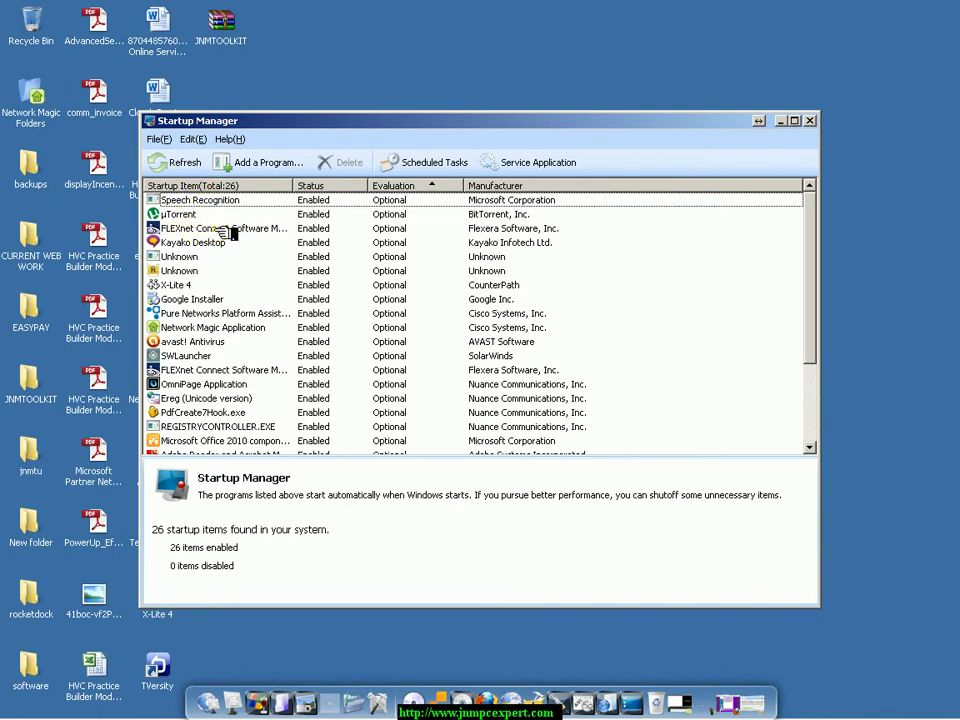
pyautogui.click(235, 230)
pyautogui.click(348, 162)
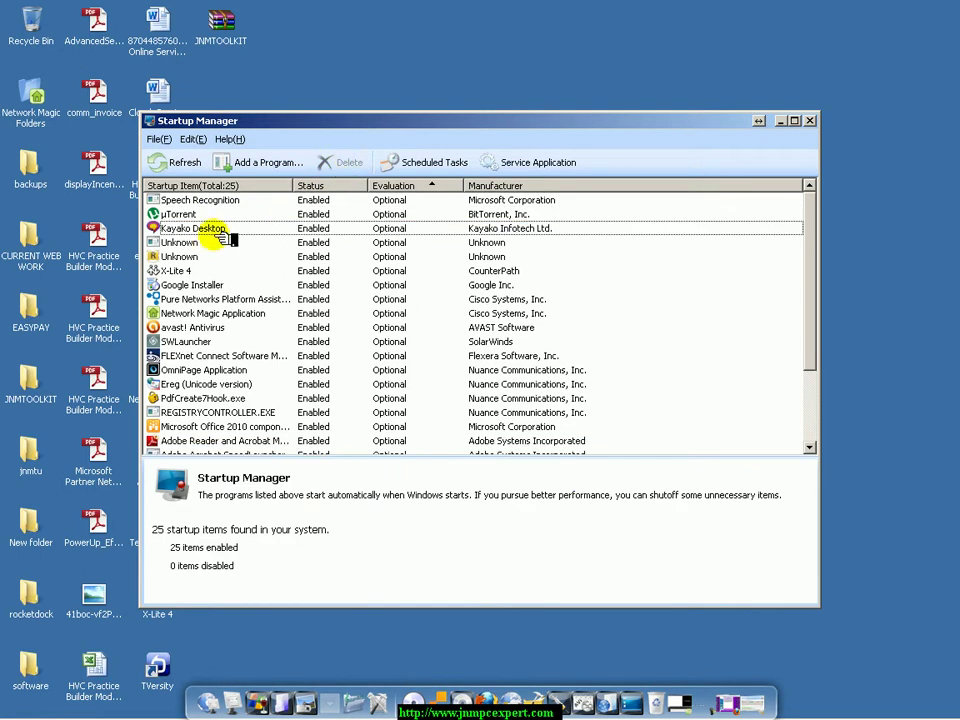
pyautogui.click(190, 230)
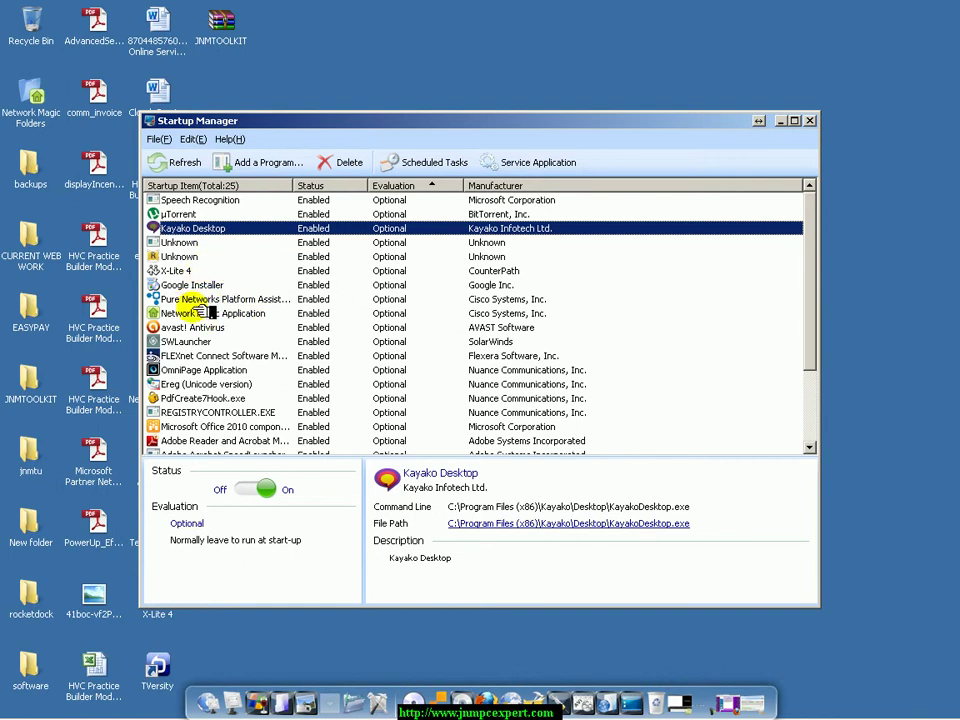
pyautogui.scroll(-3, 220, 390)
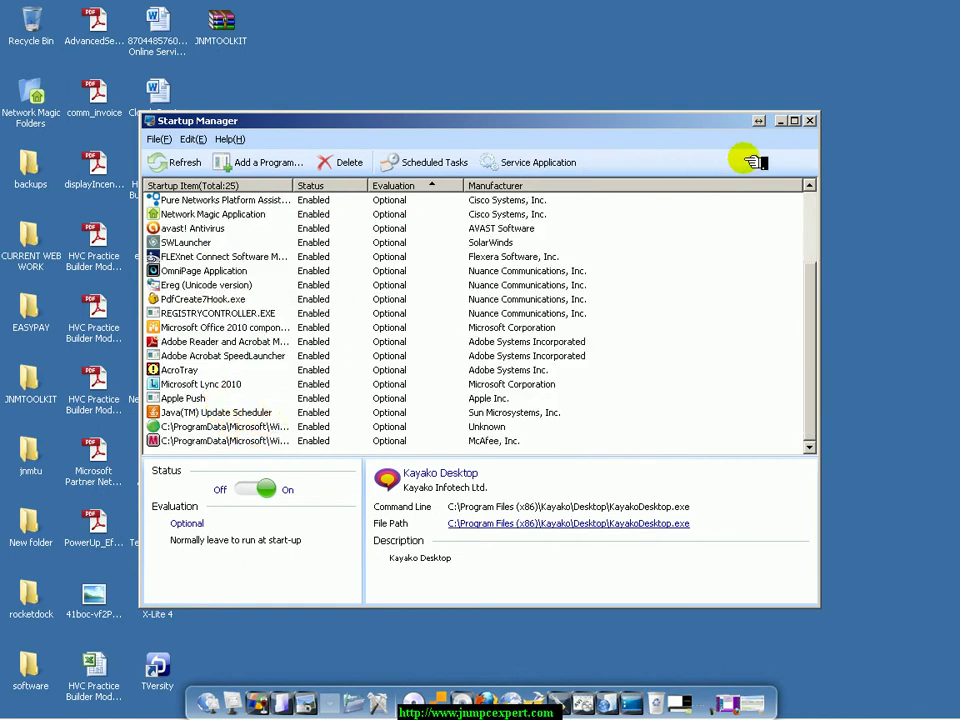
# Step: Close Startup Manager and view the OS, processor, memory and disk drive details
pyautogui.click(811, 121)
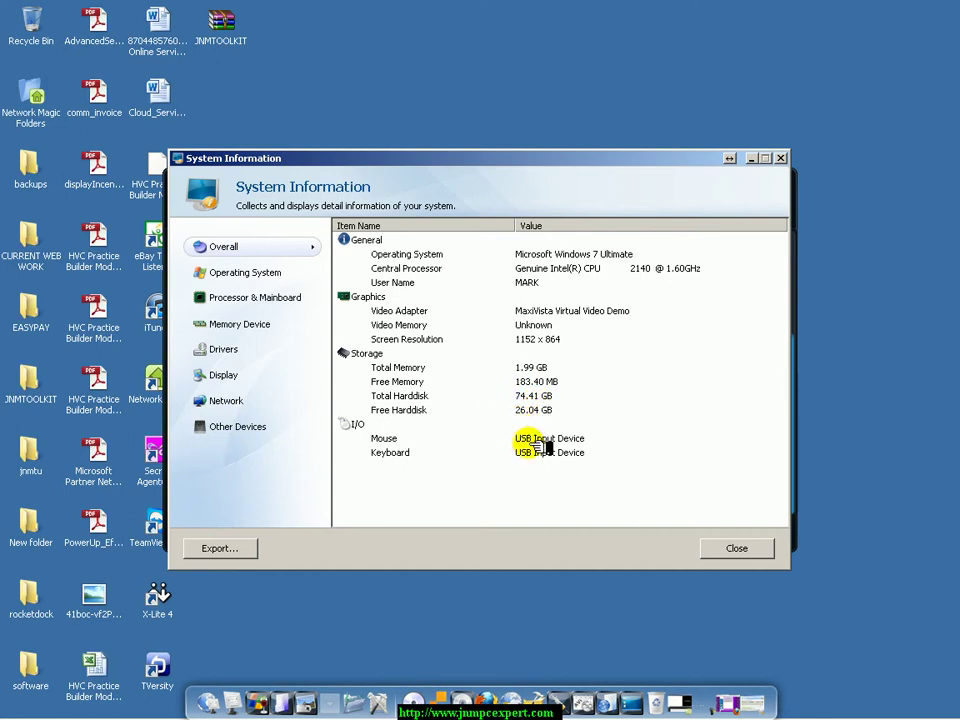
pyautogui.click(274, 276)
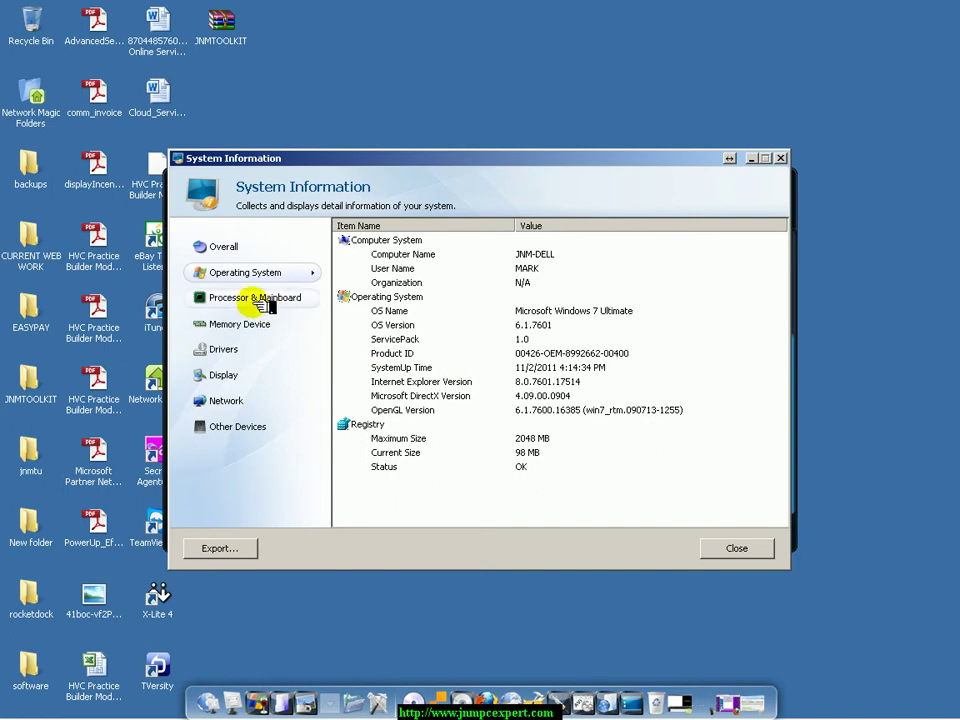
pyautogui.click(262, 300)
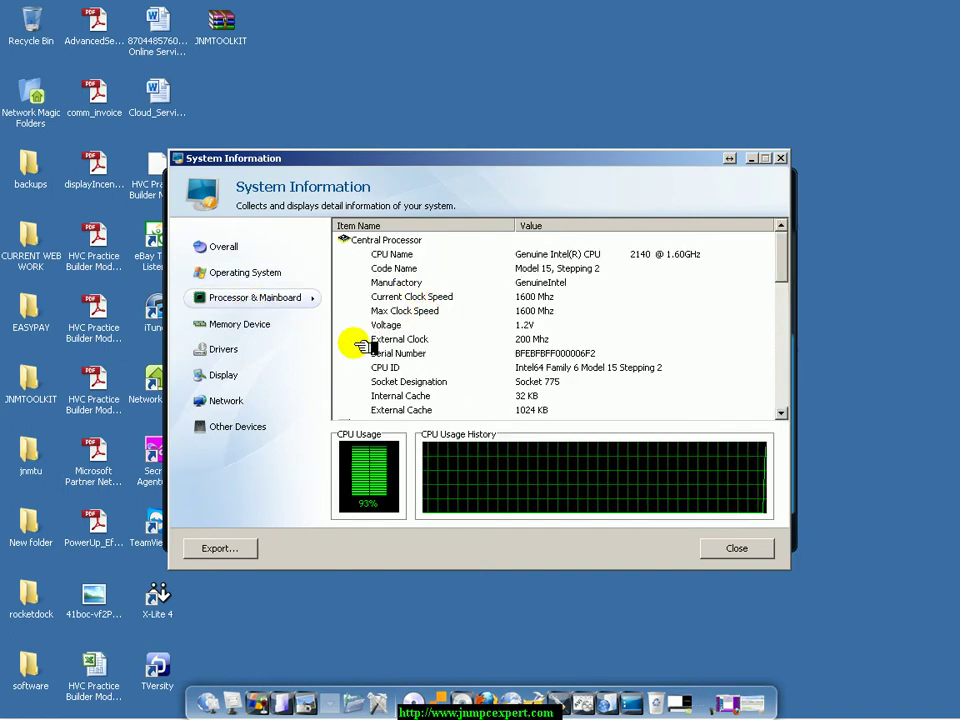
pyautogui.click(228, 325)
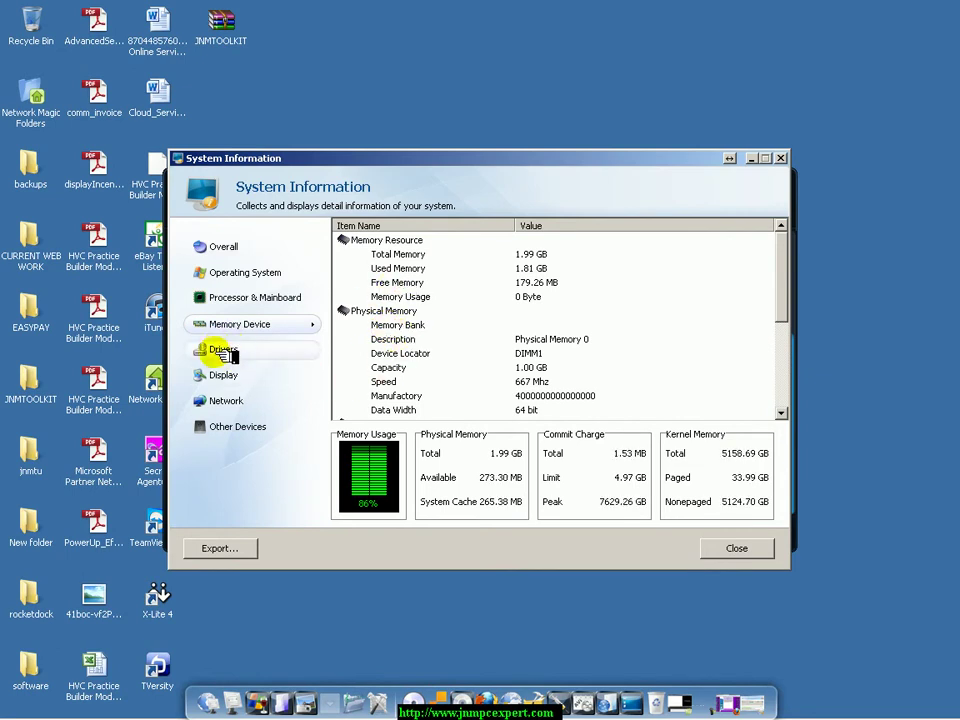
pyautogui.click(222, 350)
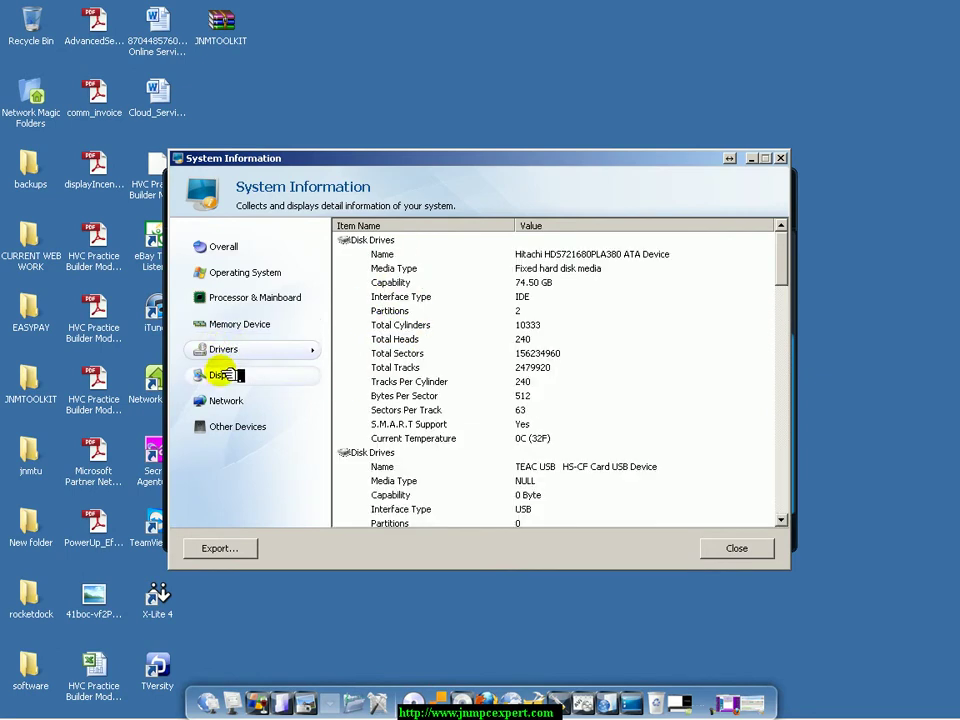
# Step: Review the video, monitor, network and device details, then close System Information
pyautogui.click(227, 327)
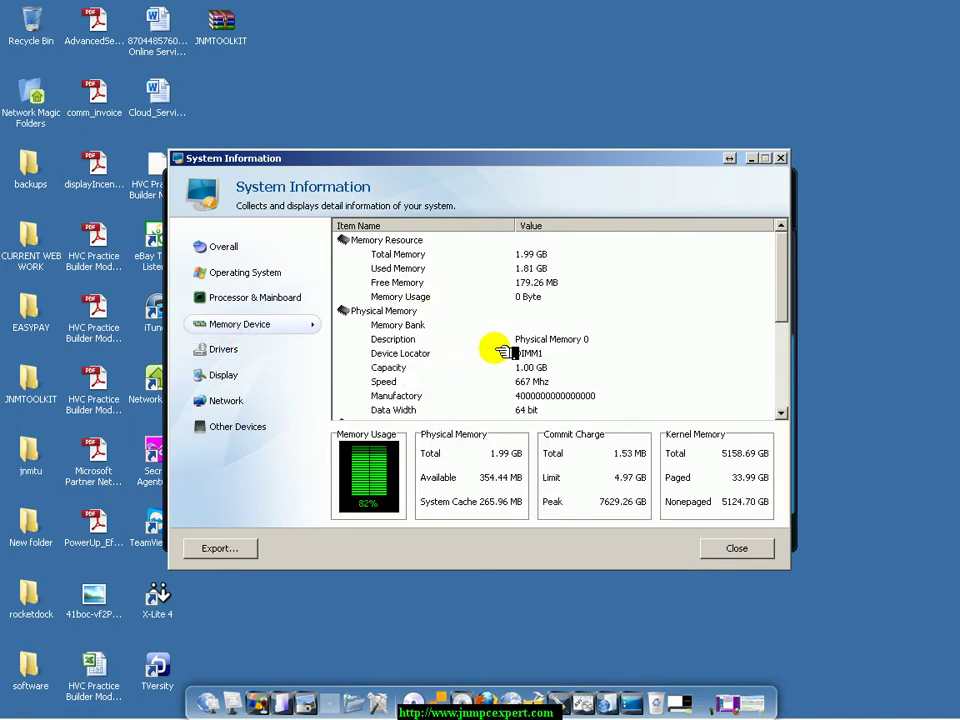
pyautogui.click(225, 352)
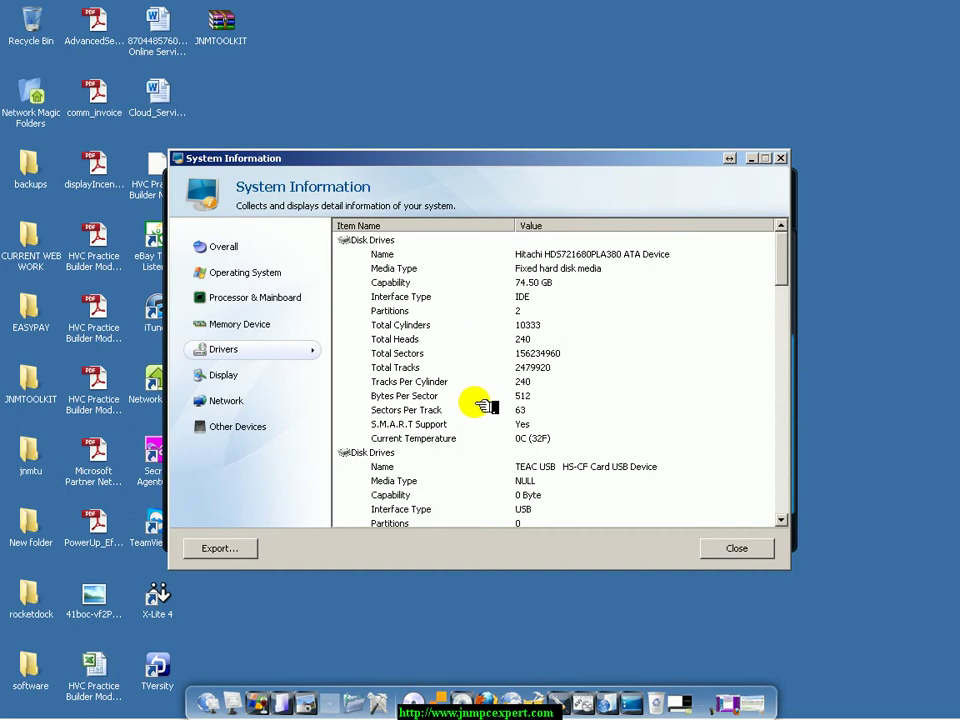
pyautogui.click(246, 376)
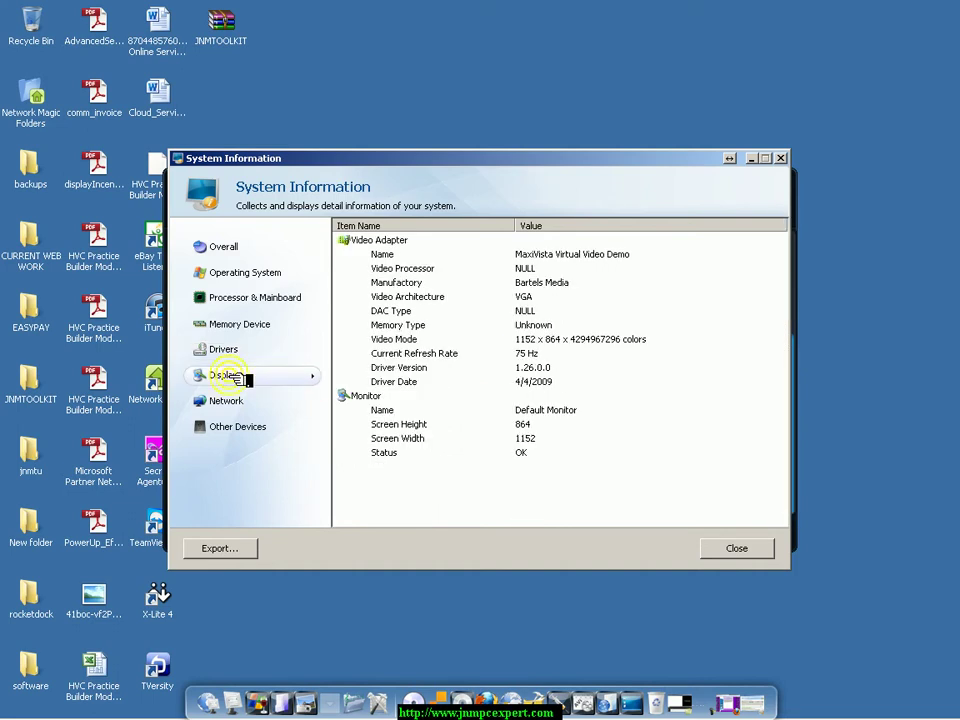
pyautogui.click(221, 401)
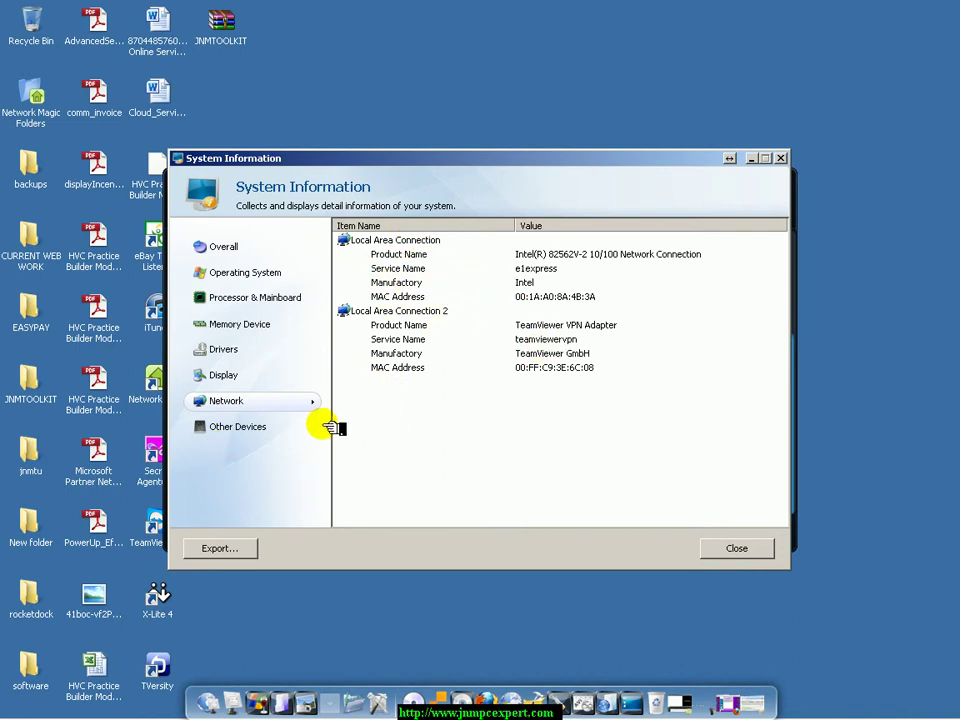
pyautogui.click(218, 430)
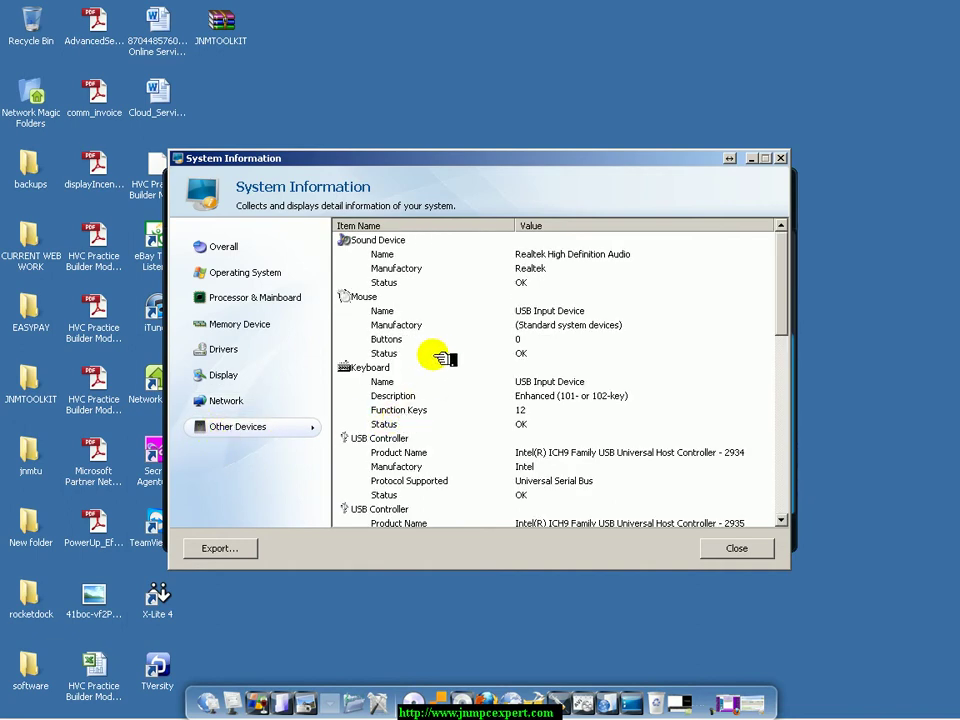
pyautogui.moveTo(778, 317); pyautogui.dragTo(795, 521)
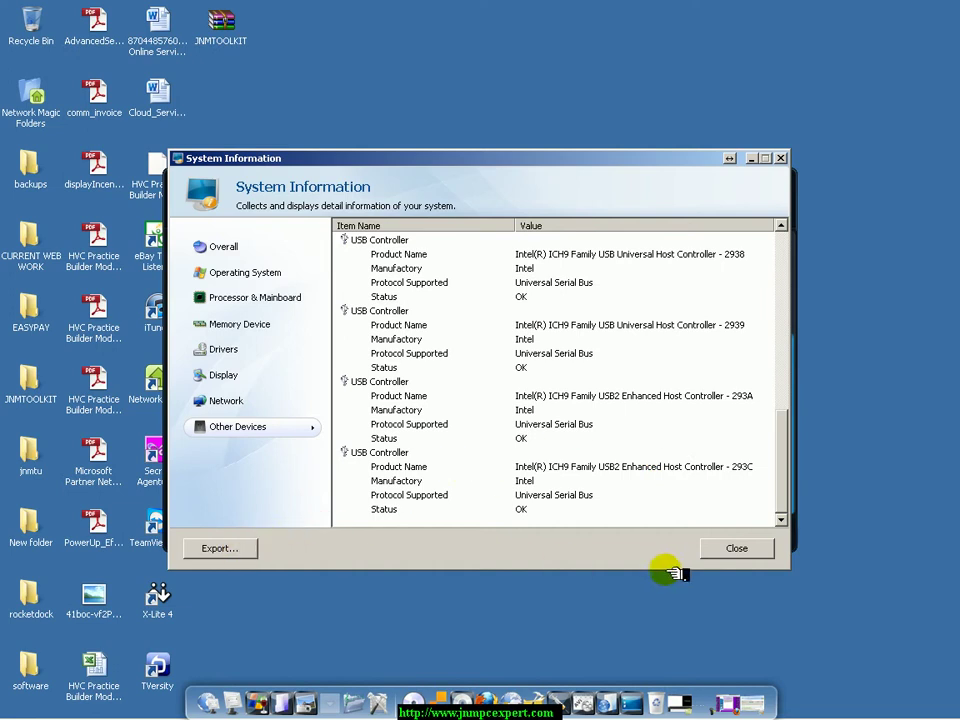
pyautogui.click(735, 549)
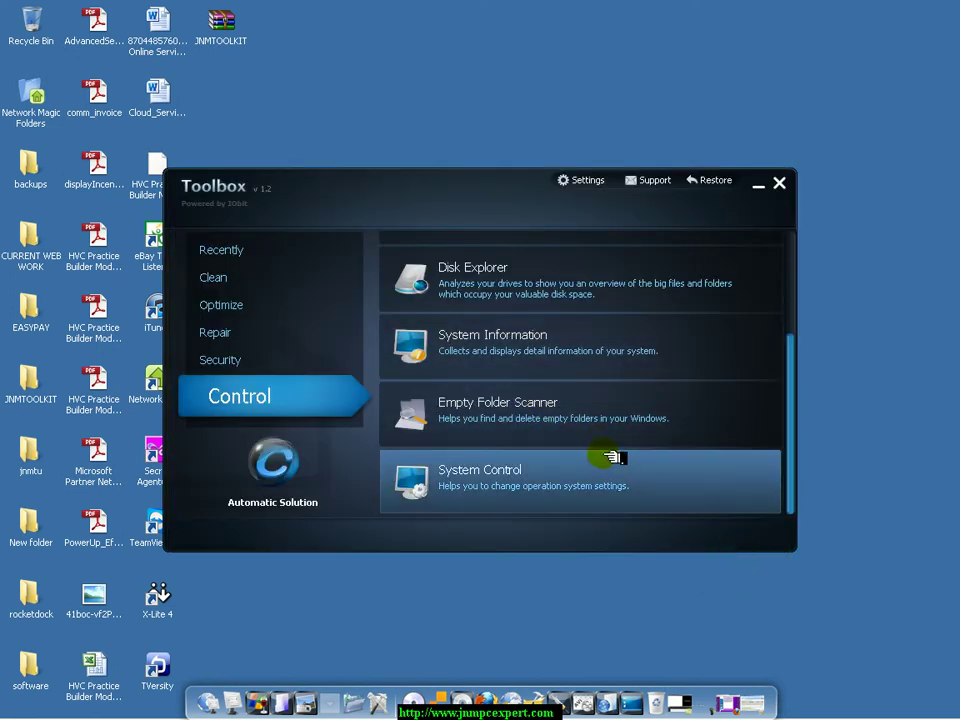
# Step: Move from the Control tools through Repair to the Security tools list
pyautogui.moveTo(800, 418)
pyautogui.mouseDown()
pyautogui.moveTo(797, 345)
pyautogui.moveTo(812, 348)
pyautogui.moveTo(806, 446)
pyautogui.mouseUp()
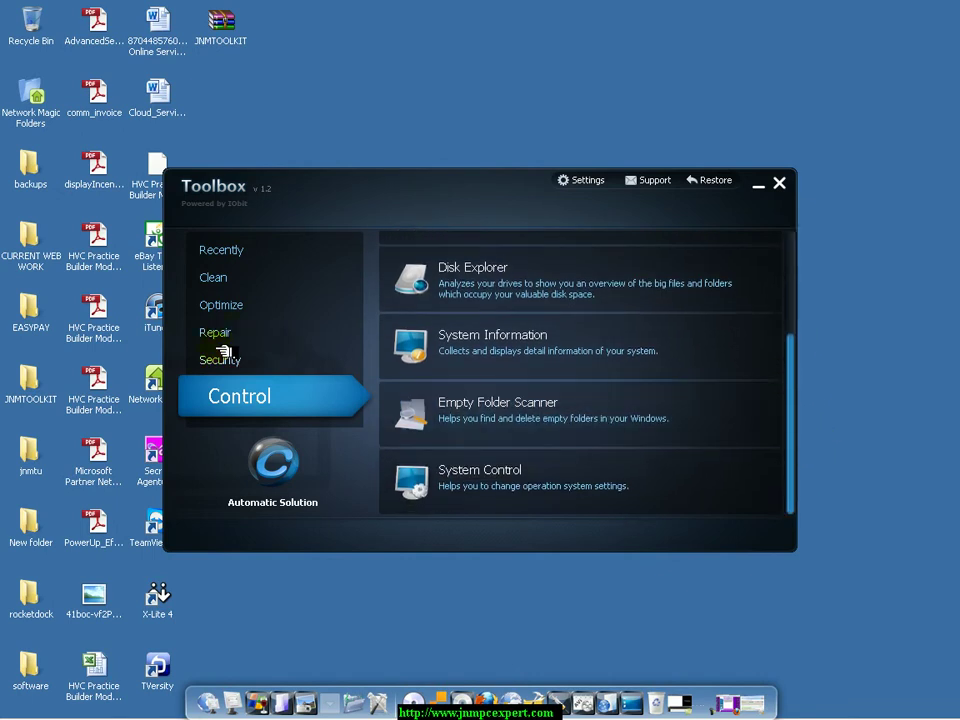
pyautogui.click(280, 300)
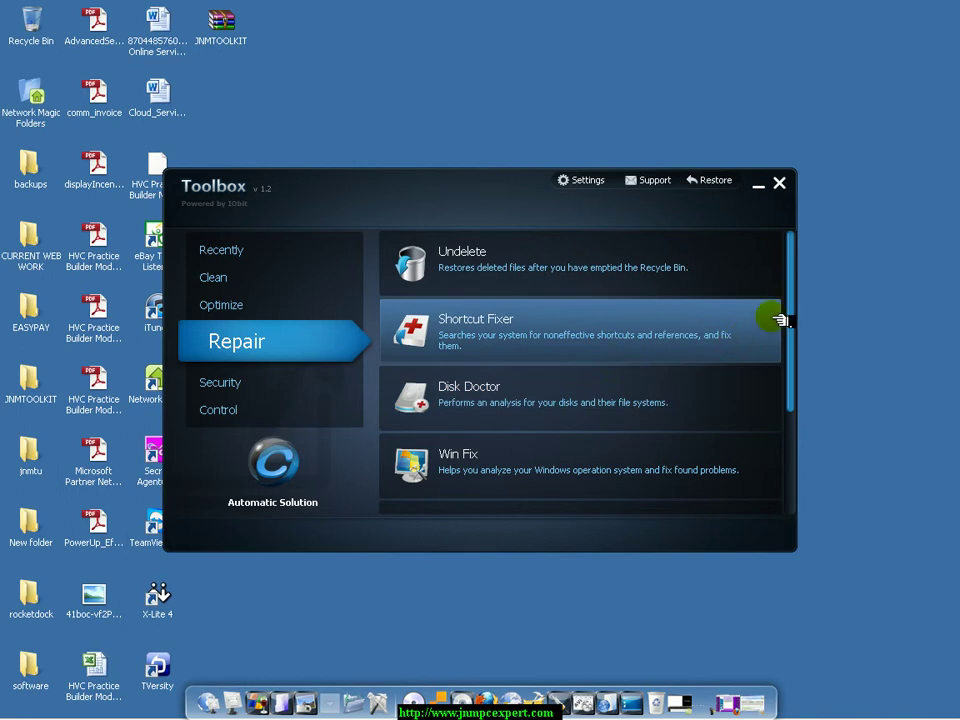
pyautogui.moveTo(788, 315)
pyautogui.mouseDown()
pyautogui.moveTo(804, 315)
pyautogui.moveTo(810, 448)
pyautogui.moveTo(798, 305)
pyautogui.mouseUp()
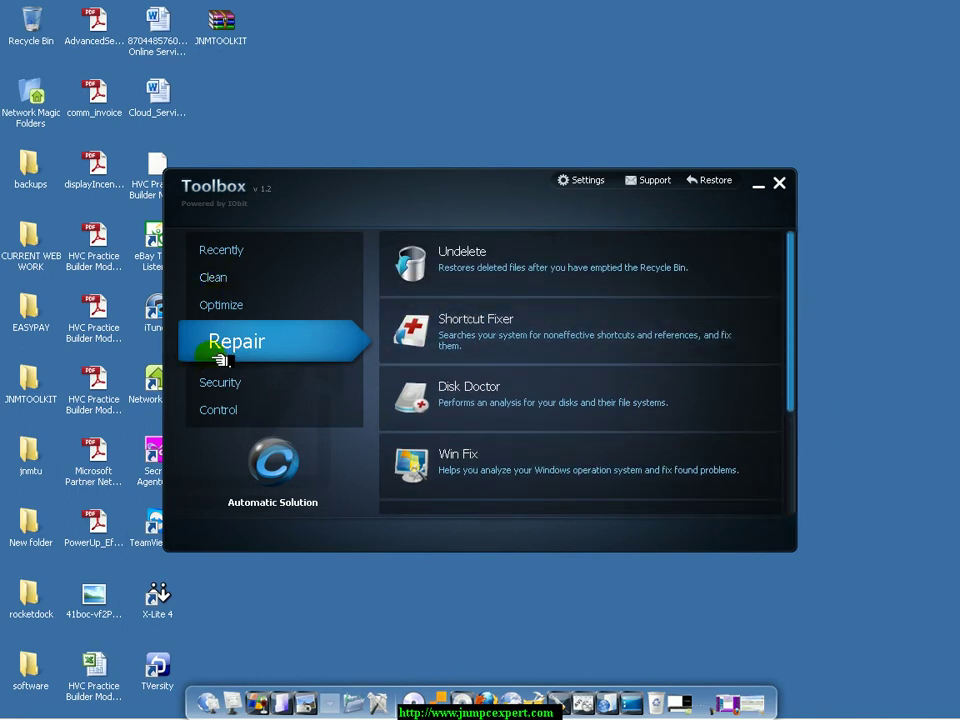
pyautogui.click(220, 385)
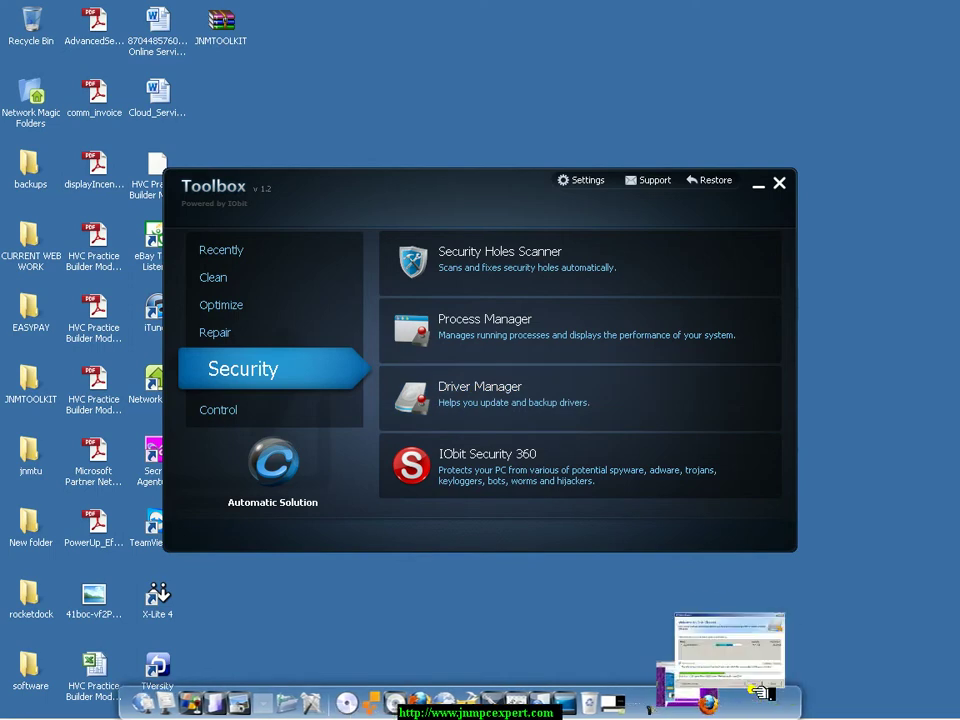
# Step: Permanently delete Disk Cleaner's 382 junk files (32.15 MB) and close the cleaner
pyautogui.click(760, 689)
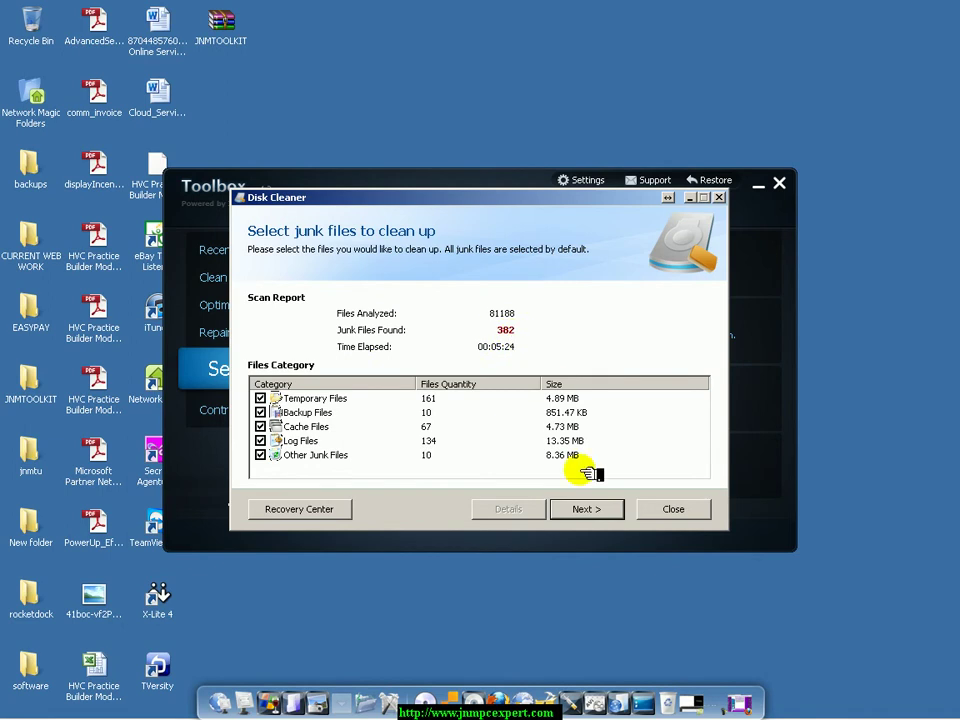
pyautogui.click(597, 510)
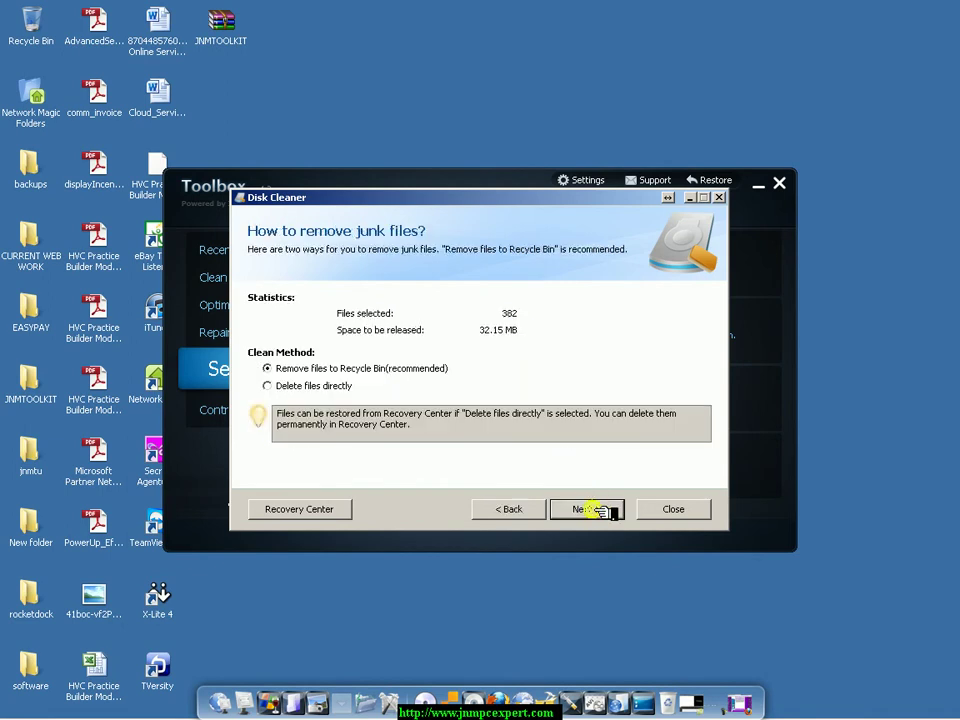
pyautogui.click(296, 386)
pyautogui.click(588, 510)
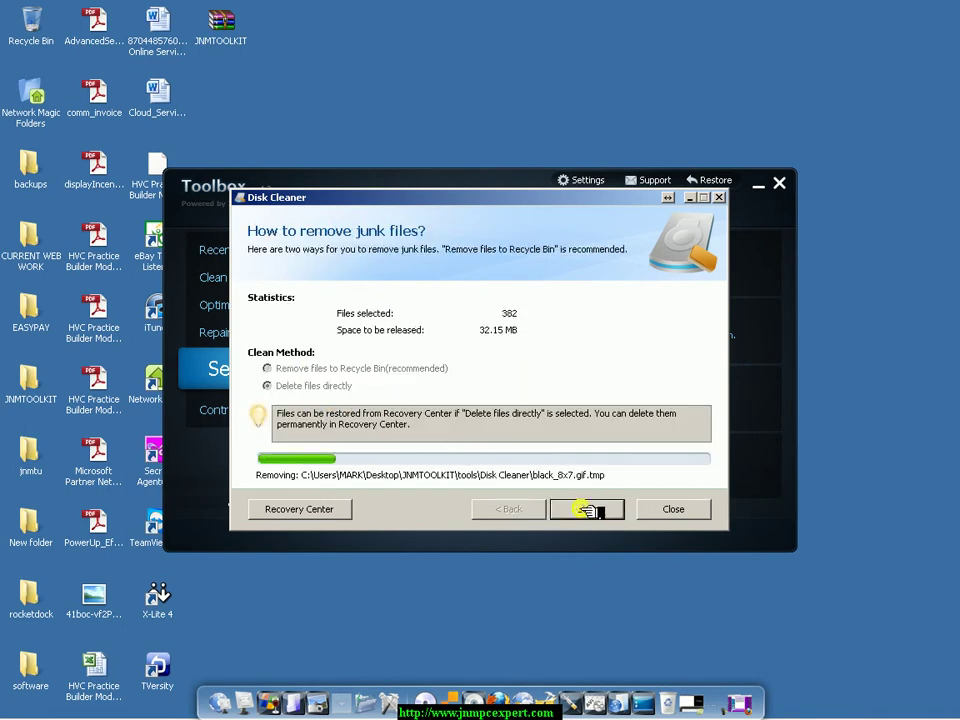
pyautogui.click(675, 511)
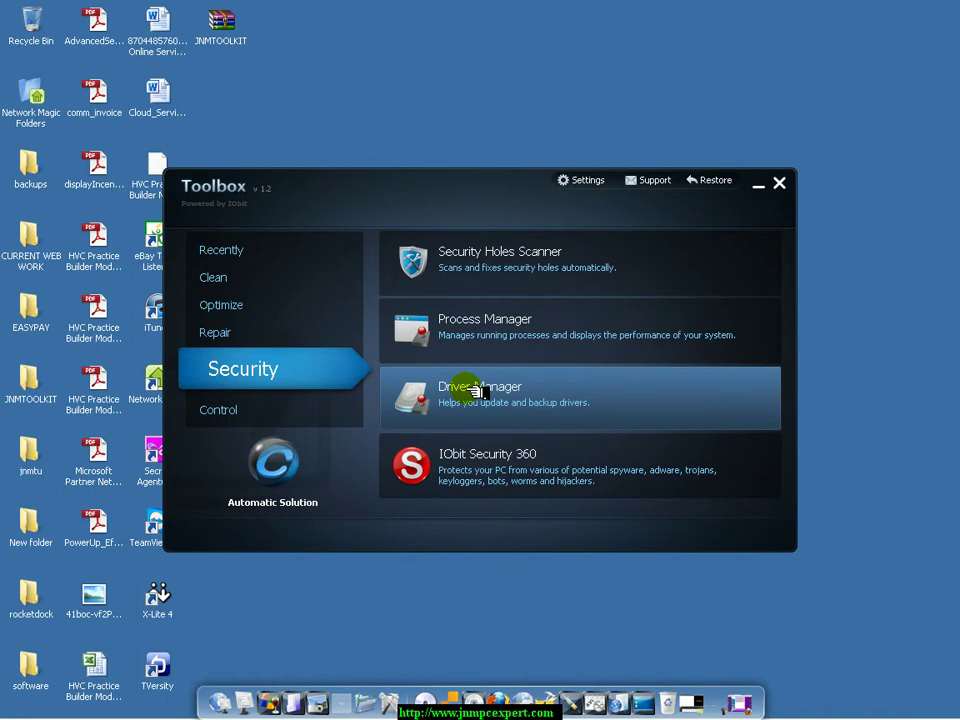
pyautogui.click(478, 392)
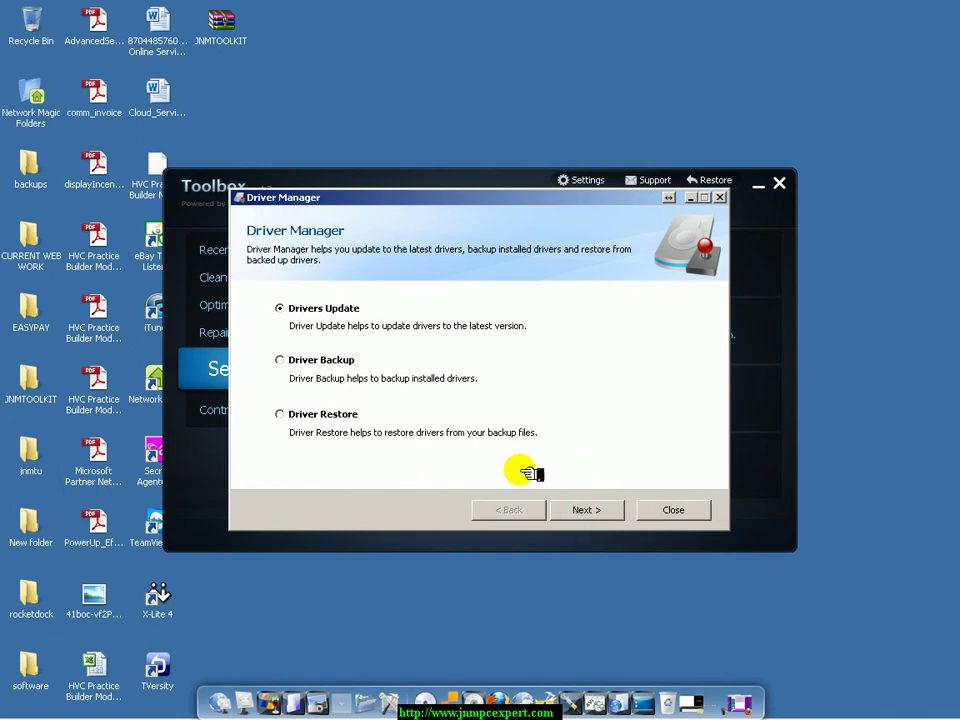
pyautogui.click(606, 512)
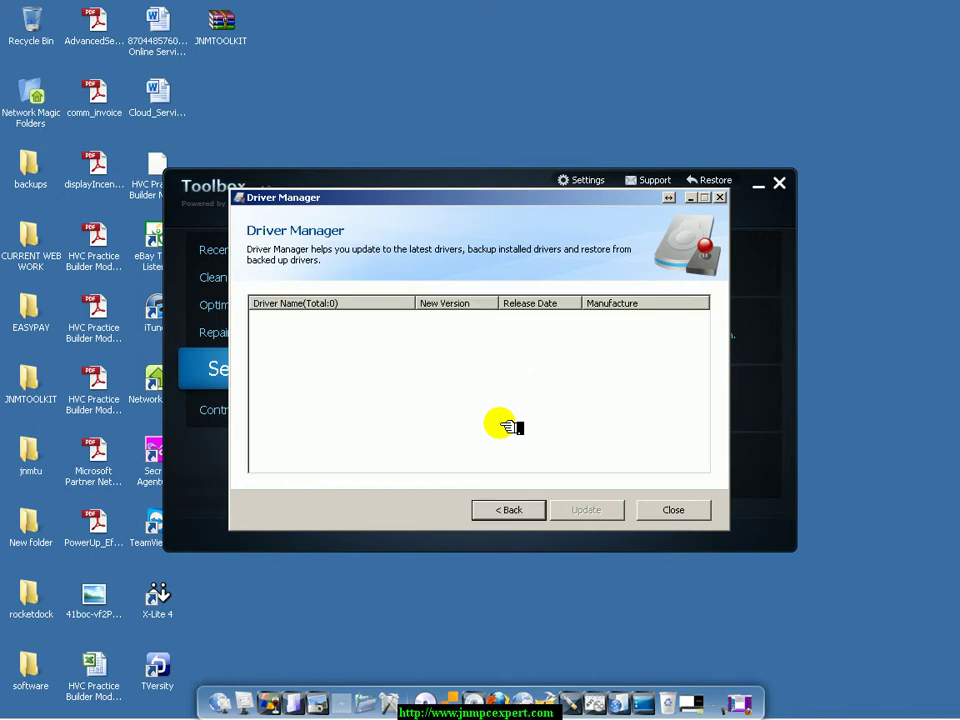
pyautogui.click(673, 510)
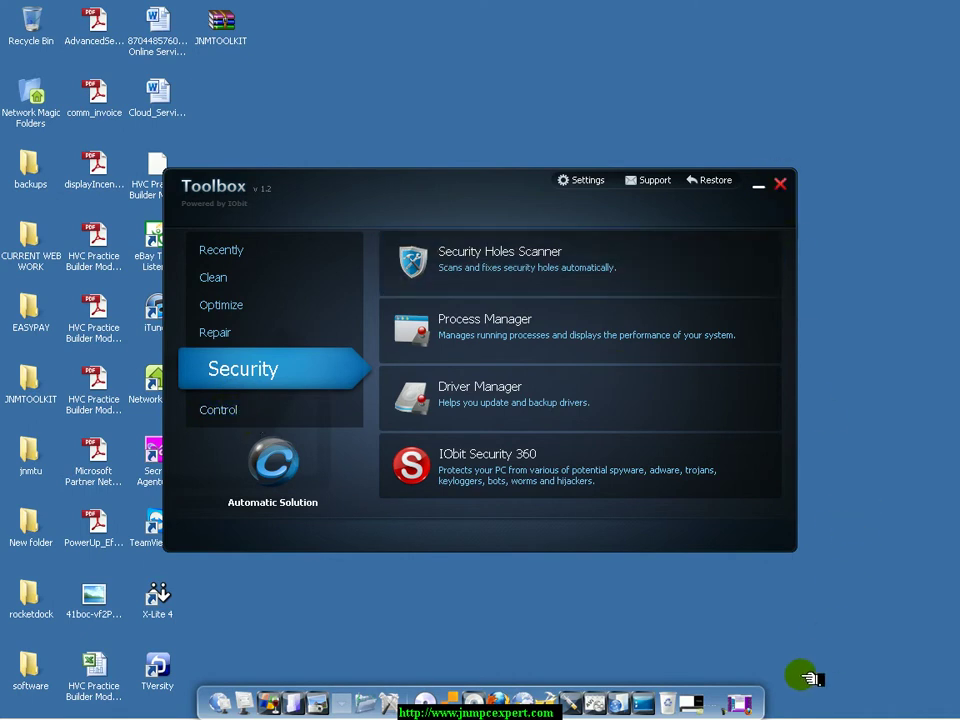
# Step: Return to Firefox's JNM PC Expert Software page and launch the site's live help chat
pyautogui.click(740, 700)
pyautogui.click(745, 690)
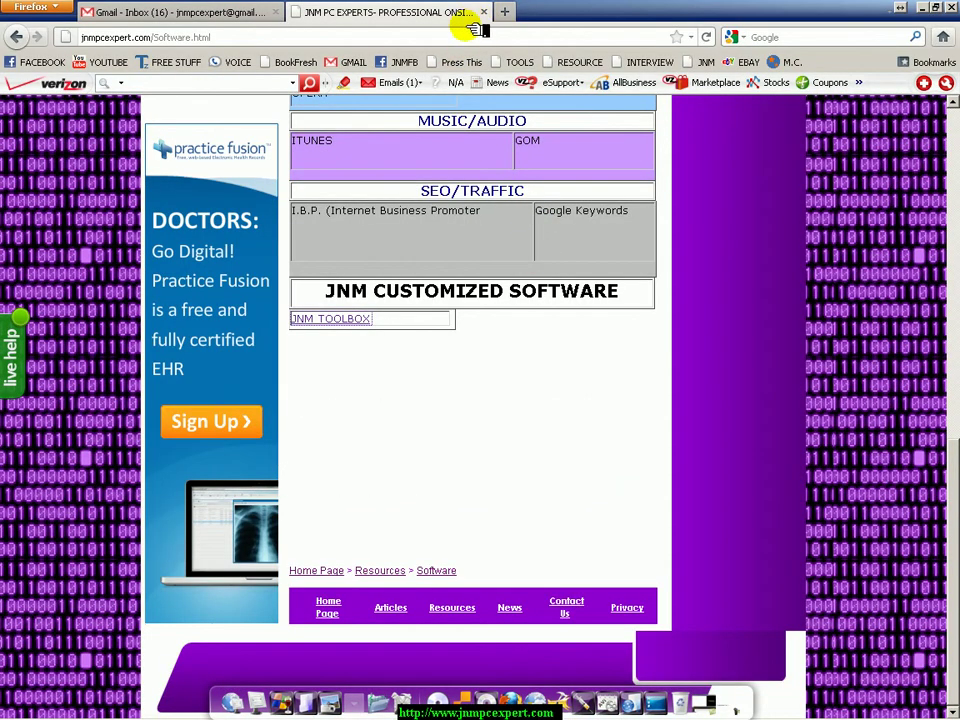
pyautogui.click(345, 36)
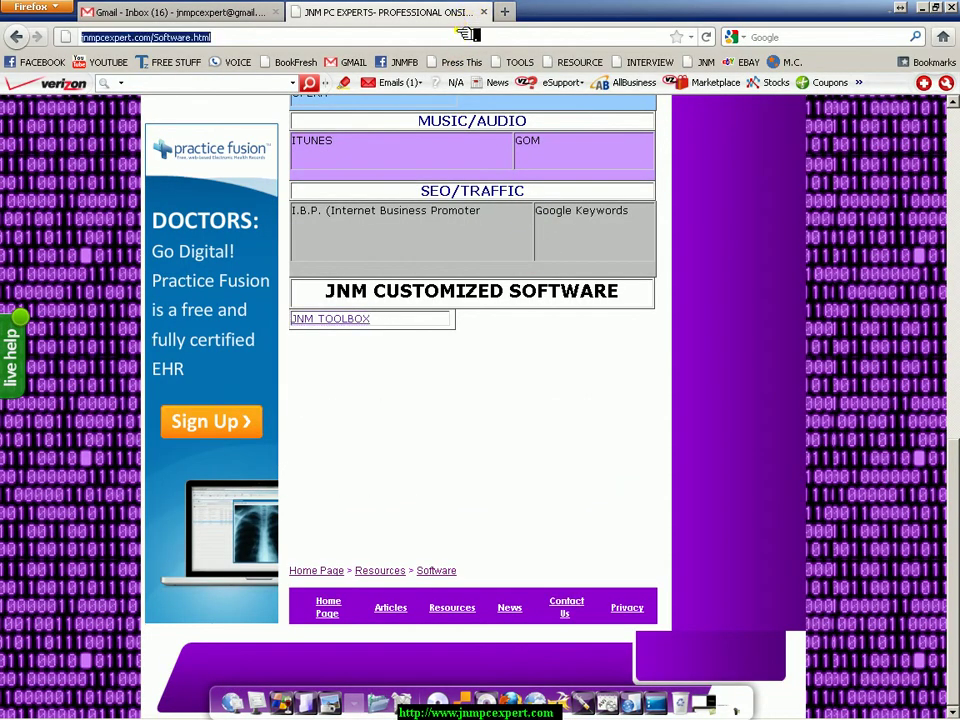
pyautogui.click(15, 360)
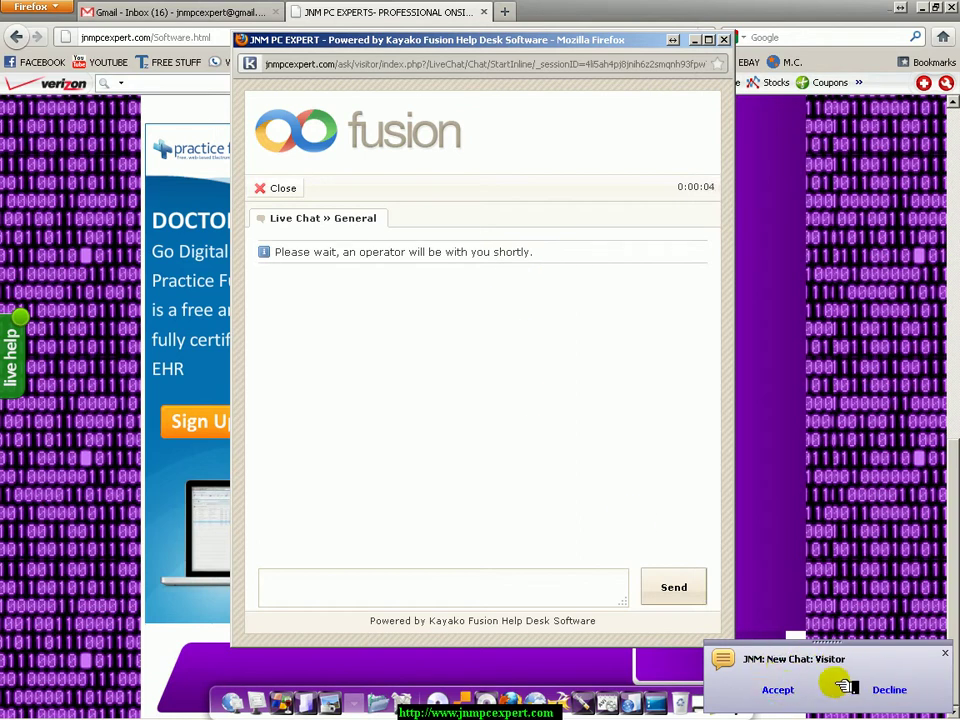
# Step: Dismiss the visitor notification and close the live chat, including a new Live Support chat
pyautogui.click(944, 654)
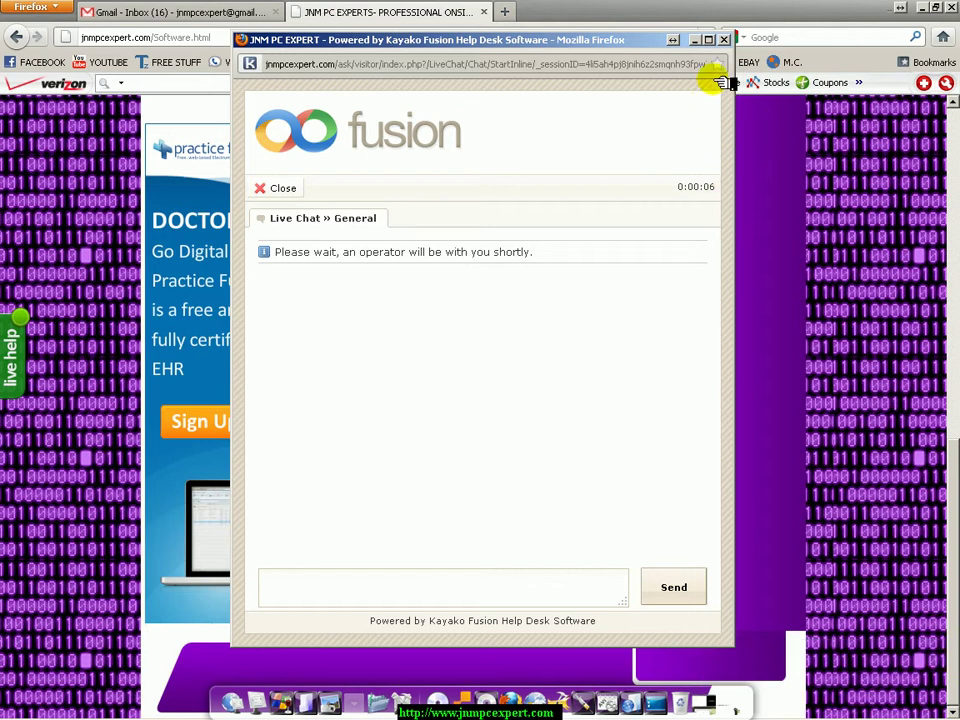
pyautogui.click(723, 40)
pyautogui.scroll(13, 420, 530)
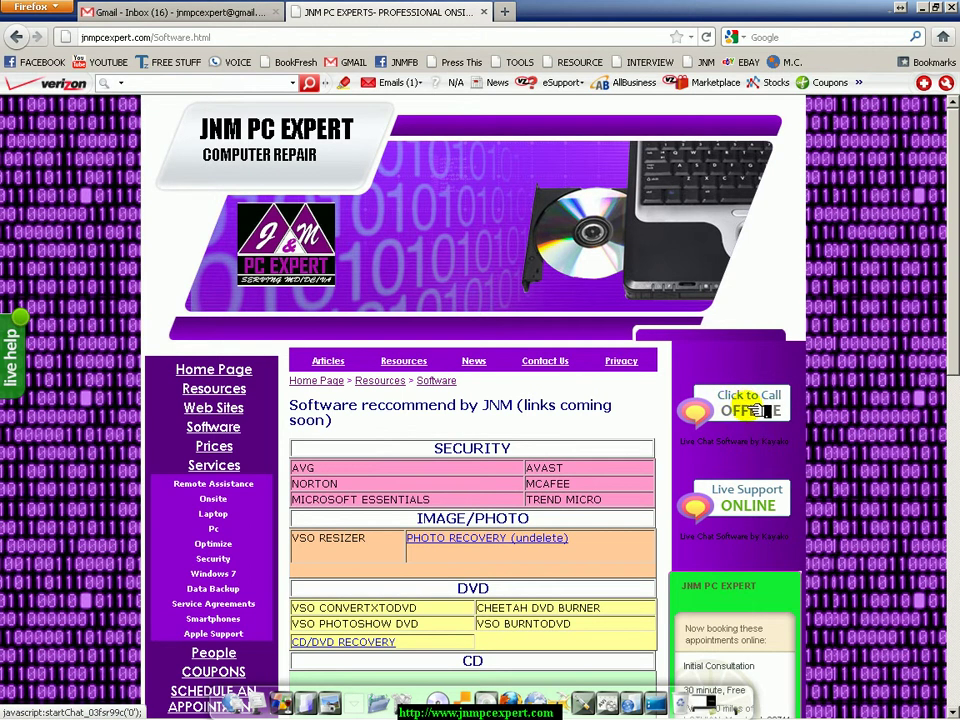
pyautogui.click(752, 503)
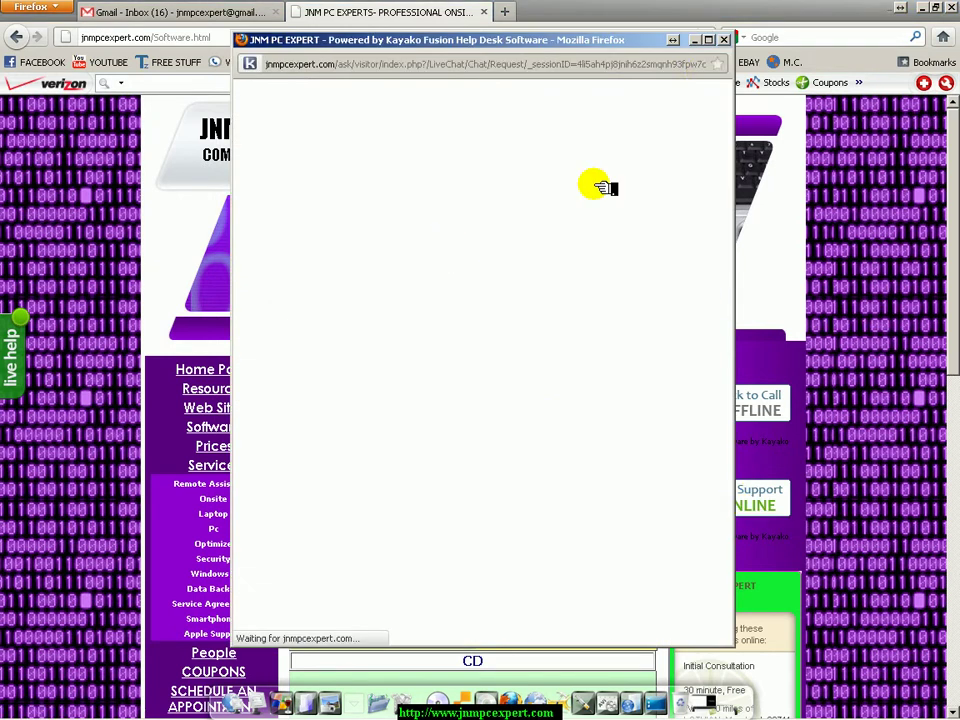
pyautogui.click(725, 40)
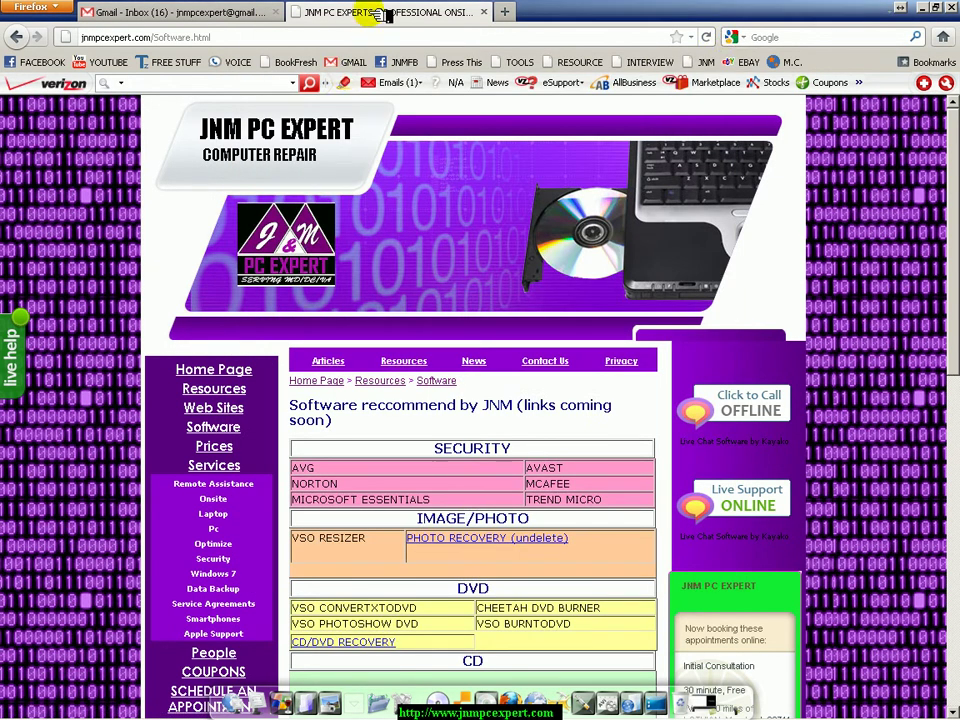
# Step: Reopen and close the live help popup, then decline the incoming visitor chat
pyautogui.click(15, 362)
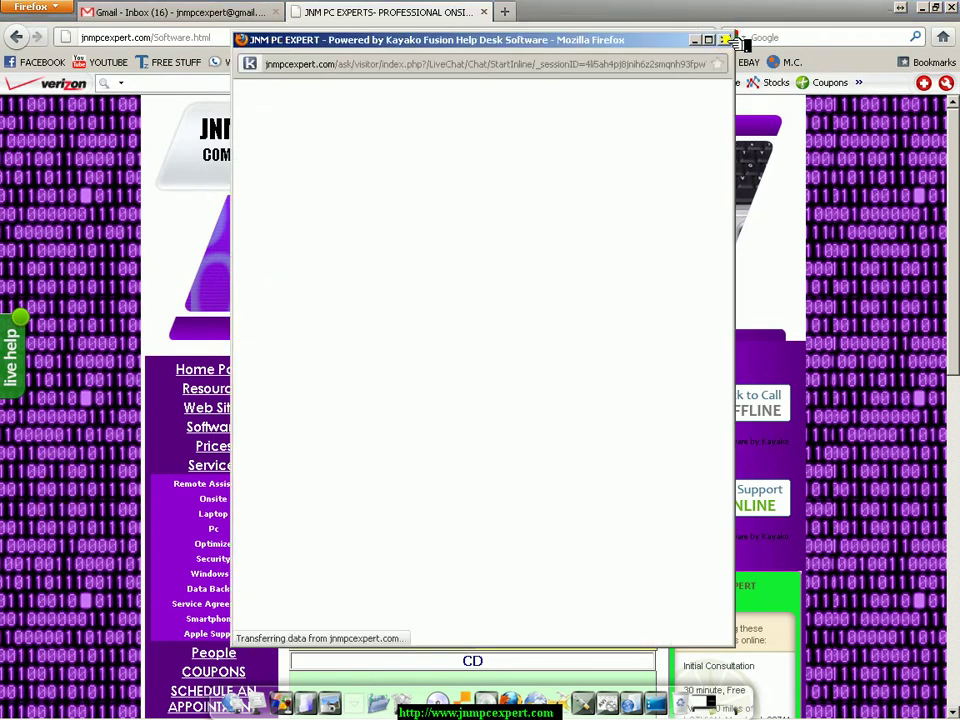
pyautogui.click(728, 37)
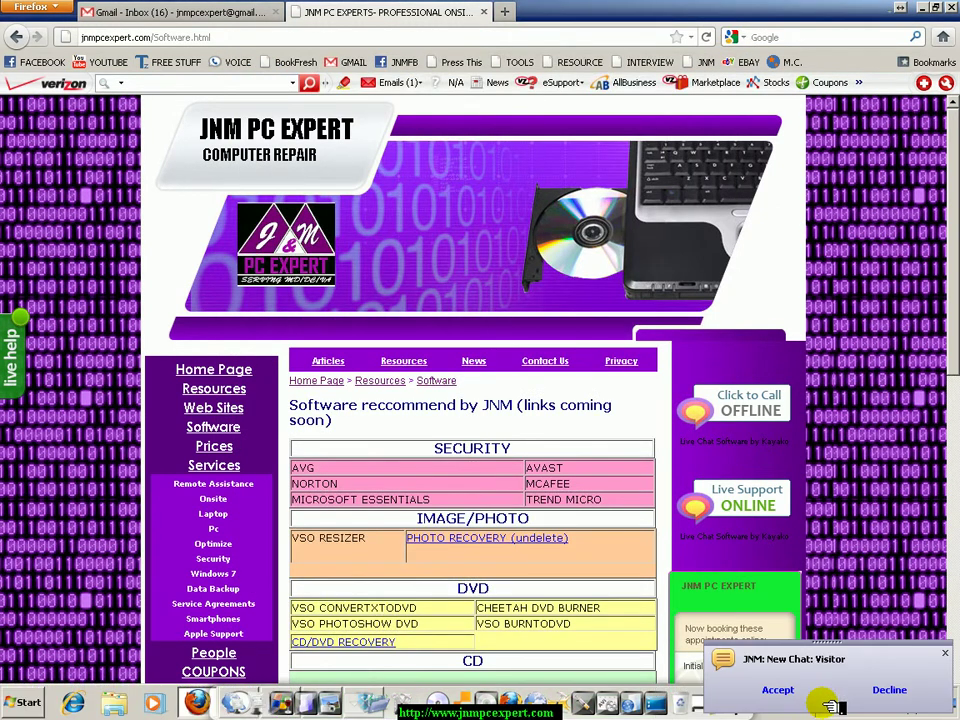
pyautogui.click(887, 689)
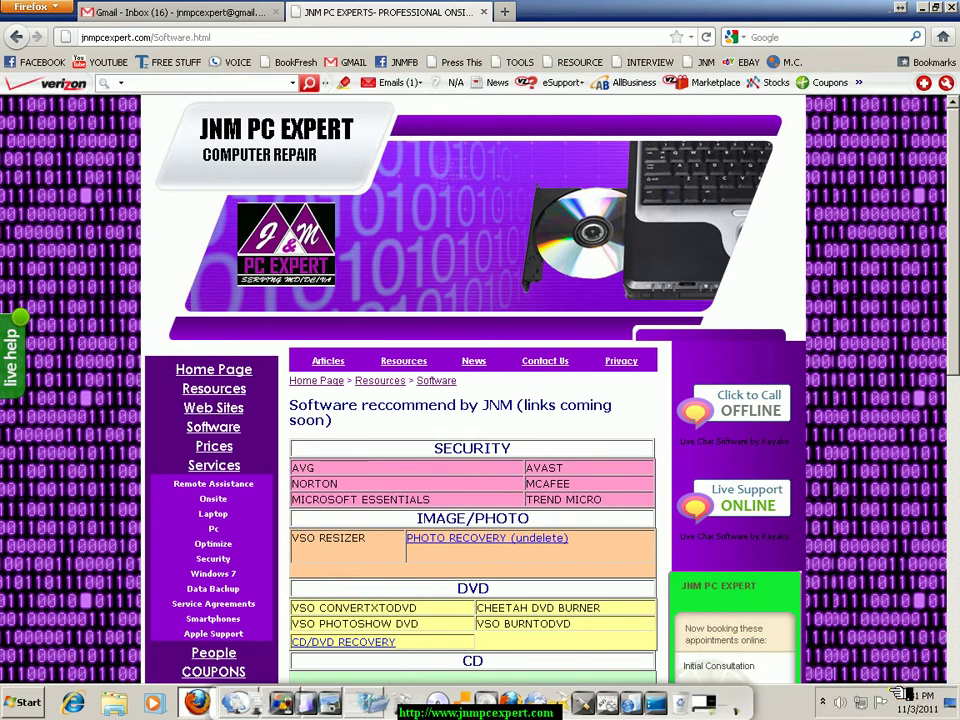
pyautogui.click(824, 704)
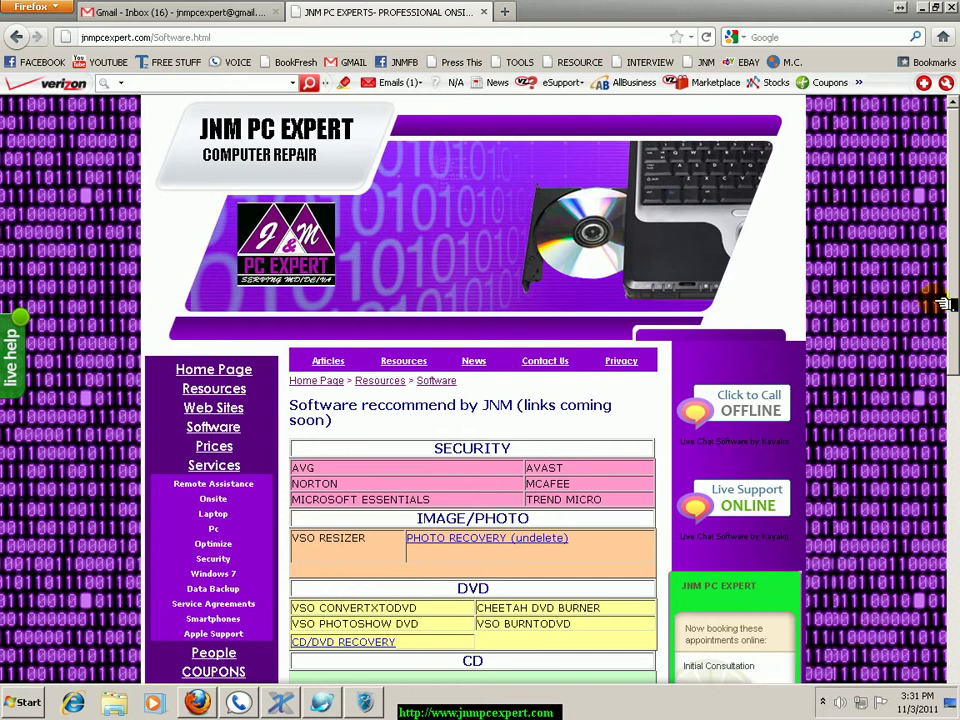
# Step: Load the help desk at jnmpcexpert.com/ask/ and put the cursor in its search box
pyautogui.moveTo(954, 318); pyautogui.dragTo(955, 292)
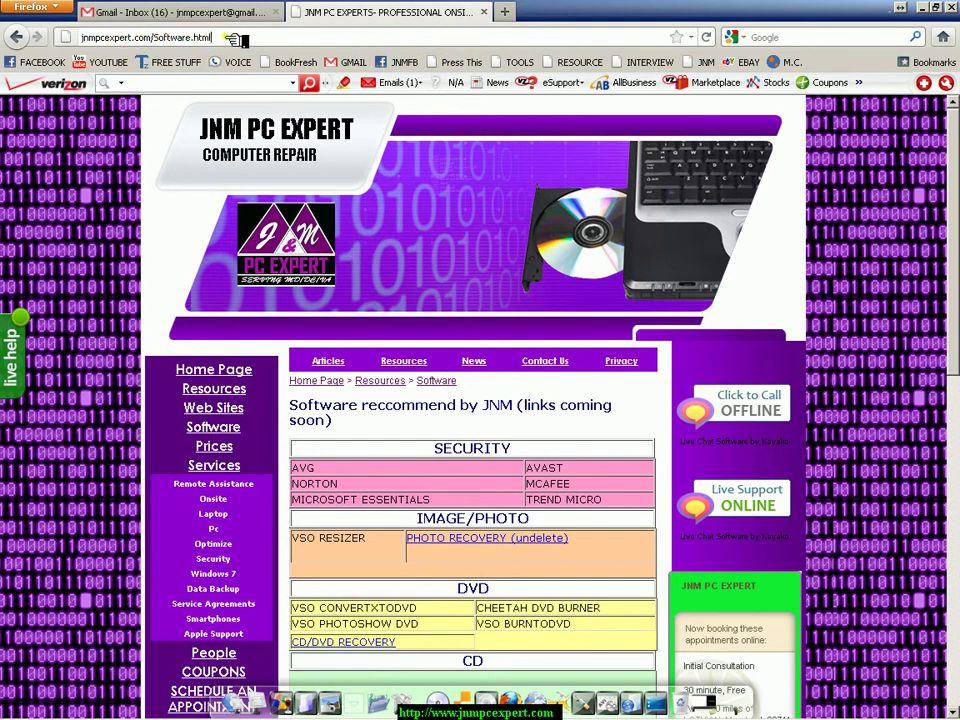
pyautogui.moveTo(220, 38); pyautogui.dragTo(150, 37)
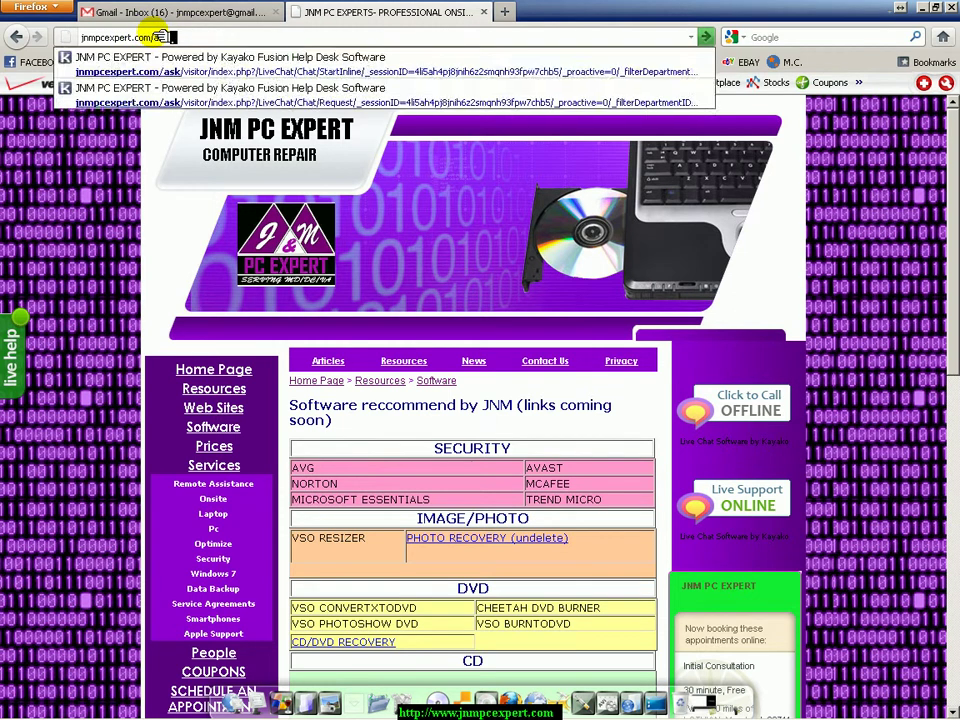
pyautogui.press('Return')
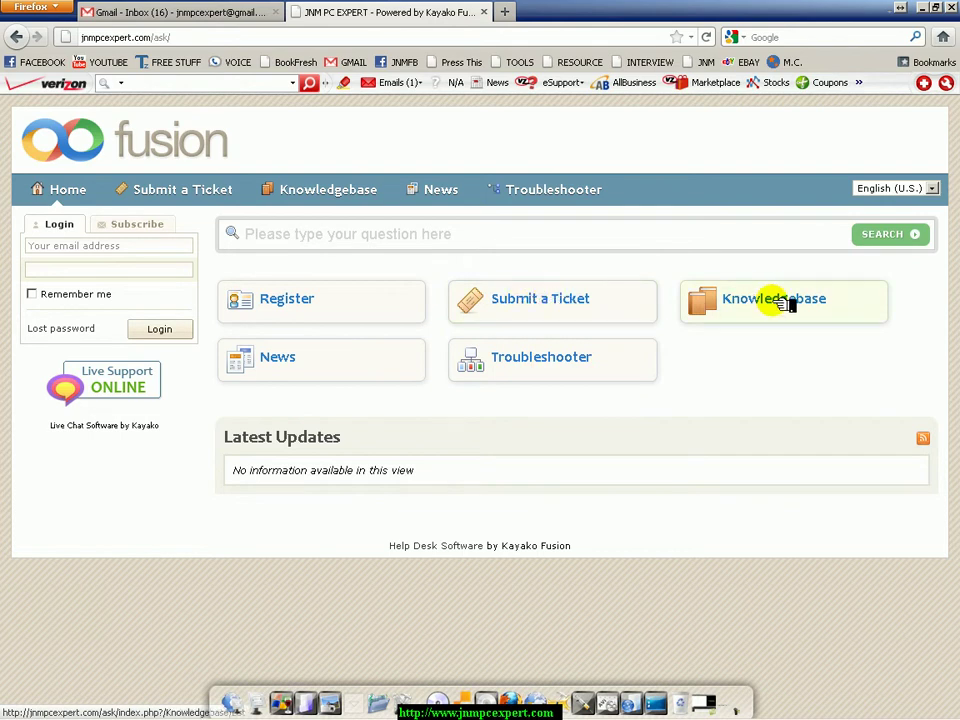
pyautogui.click(395, 237)
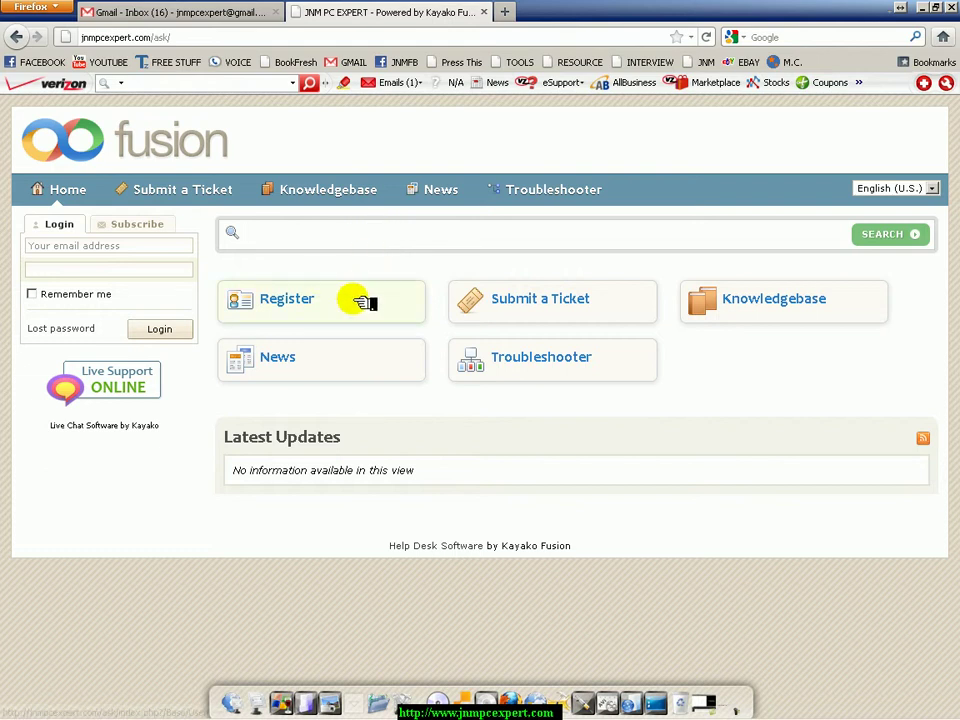